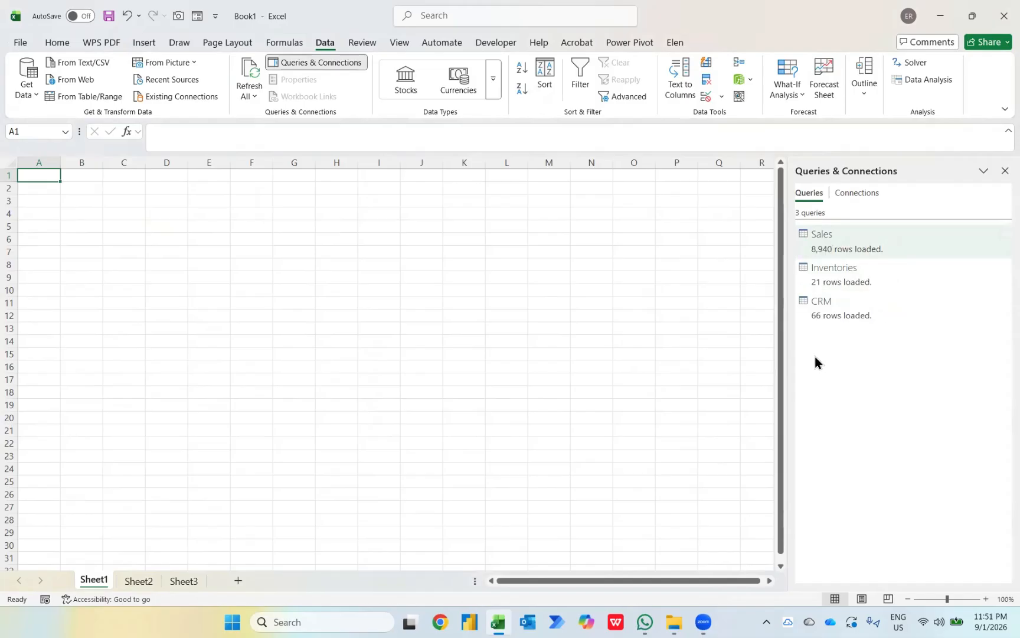
Step: View the account and product information, then return to the worksheet
left_click(20, 42)
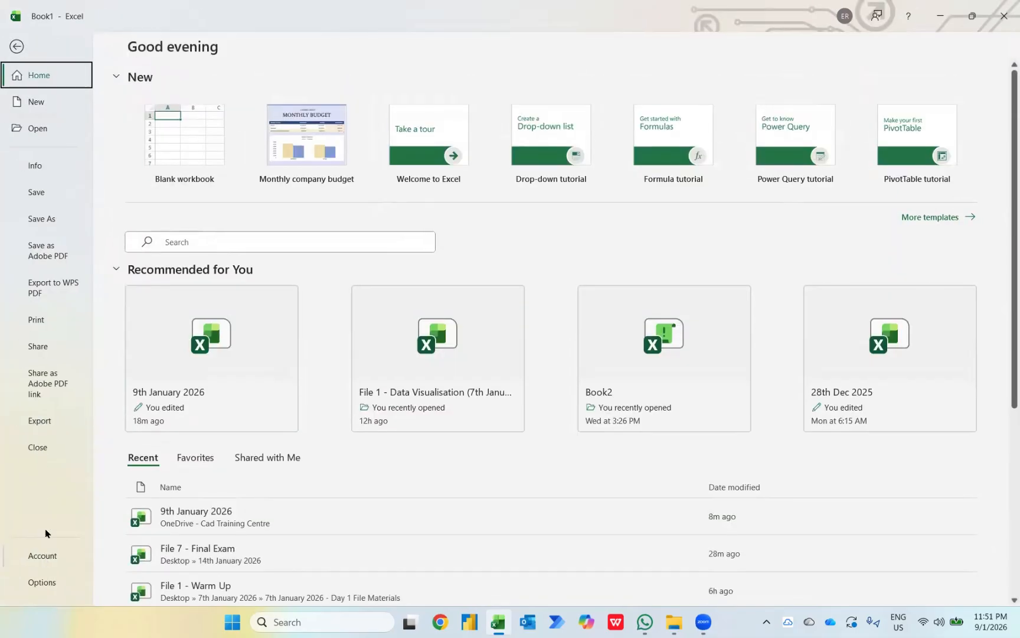
left_click(49, 557)
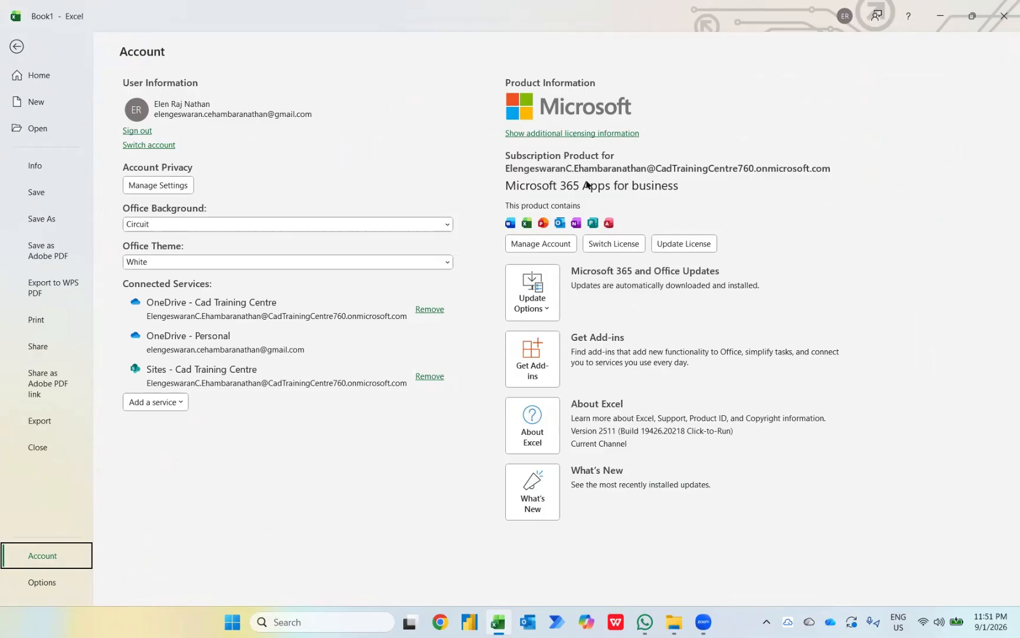
key("Escape")
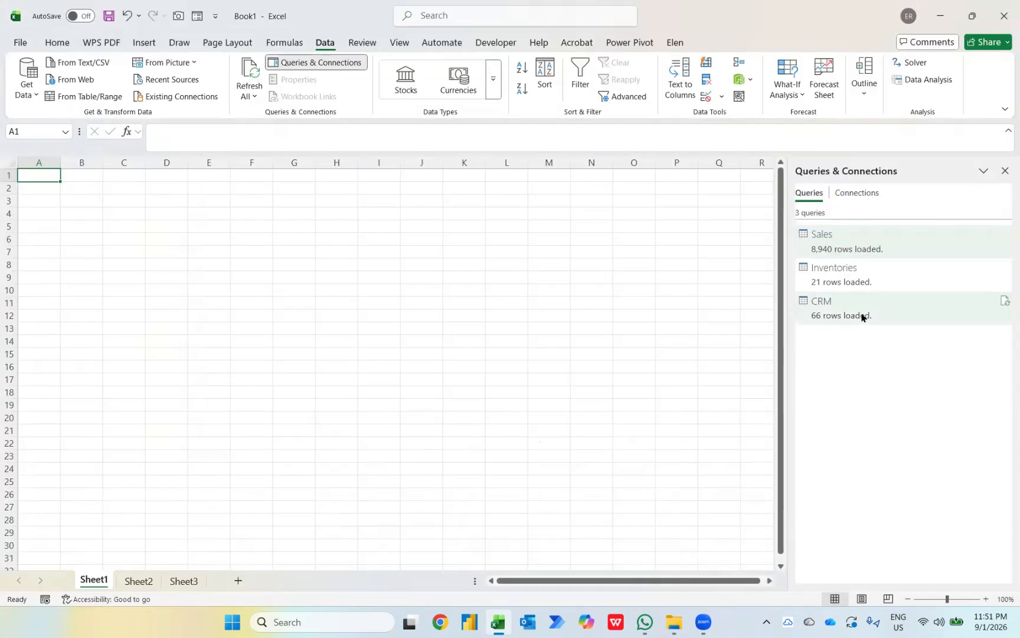
Step: Confirm Microsoft Power Pivot for Excel is checked in the COM Add-ins list
left_click(629, 46)
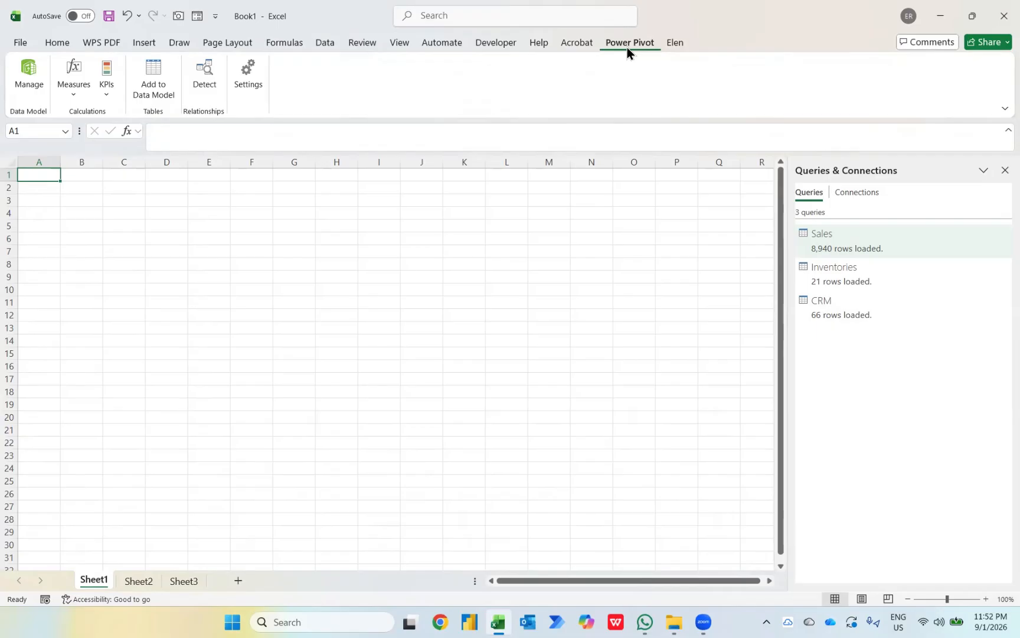
right_click(627, 48)
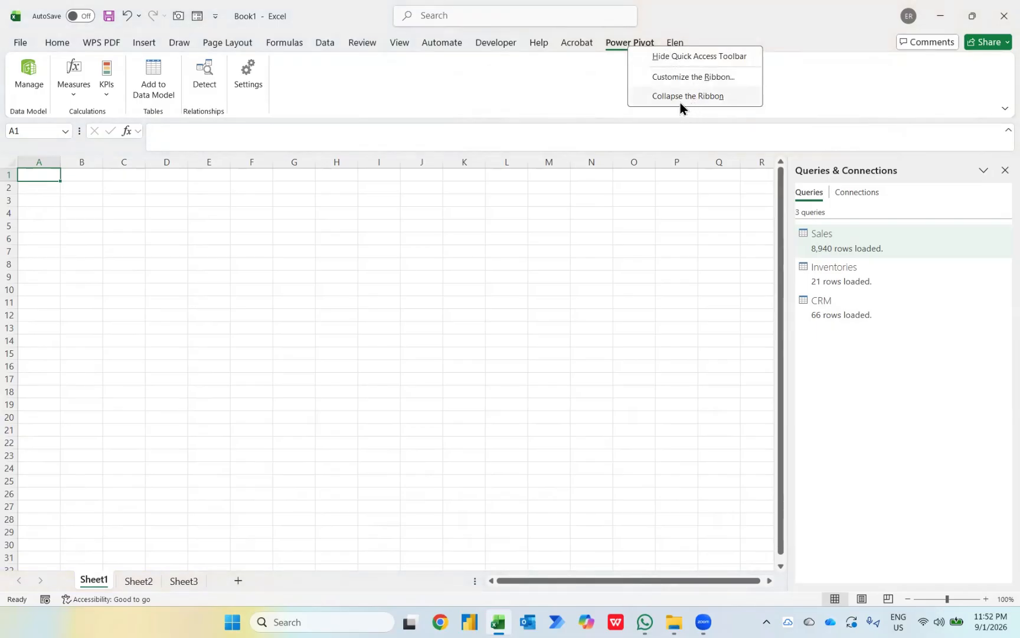
left_click(665, 79)
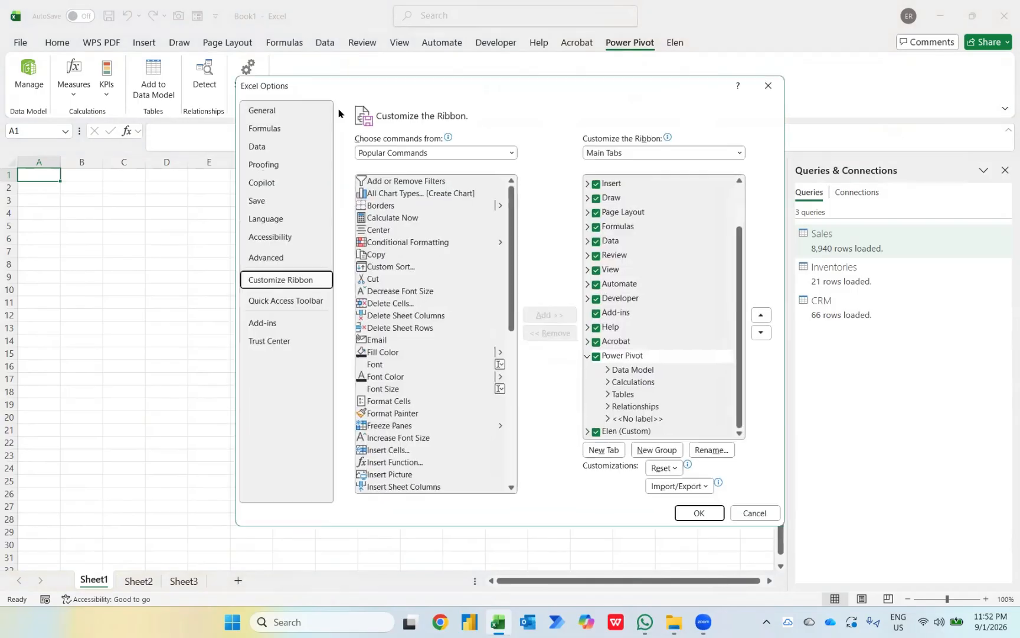
left_click(274, 327)
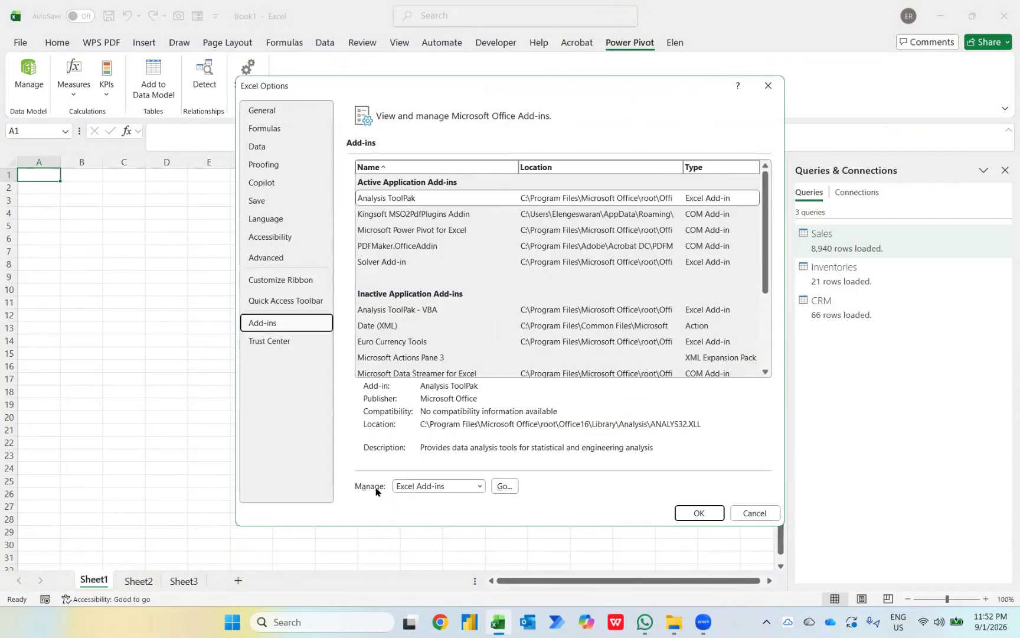
left_click(479, 487)
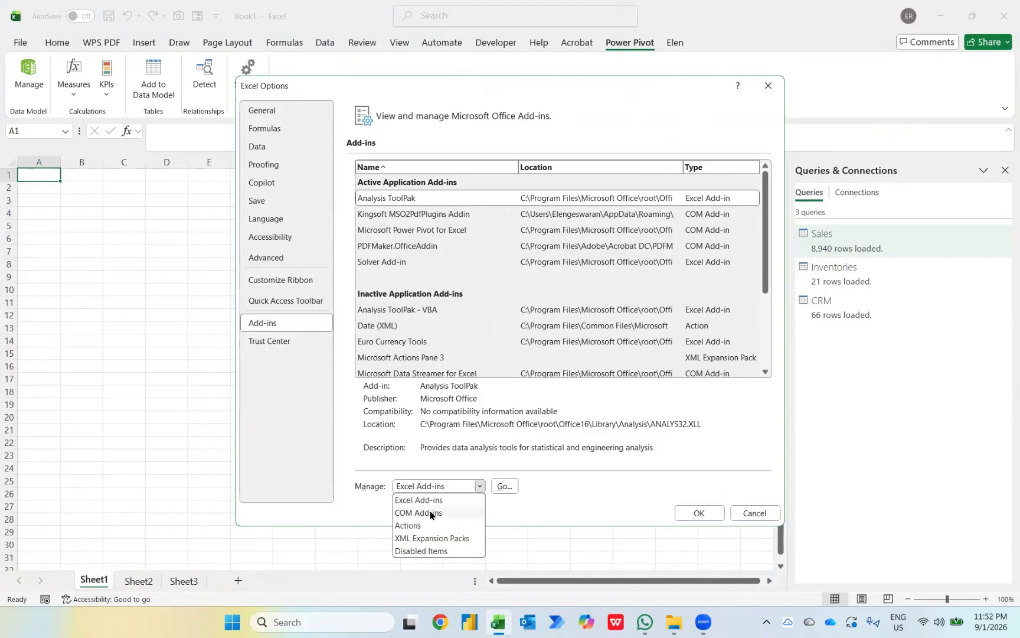
left_click(419, 513)
left_click(502, 486)
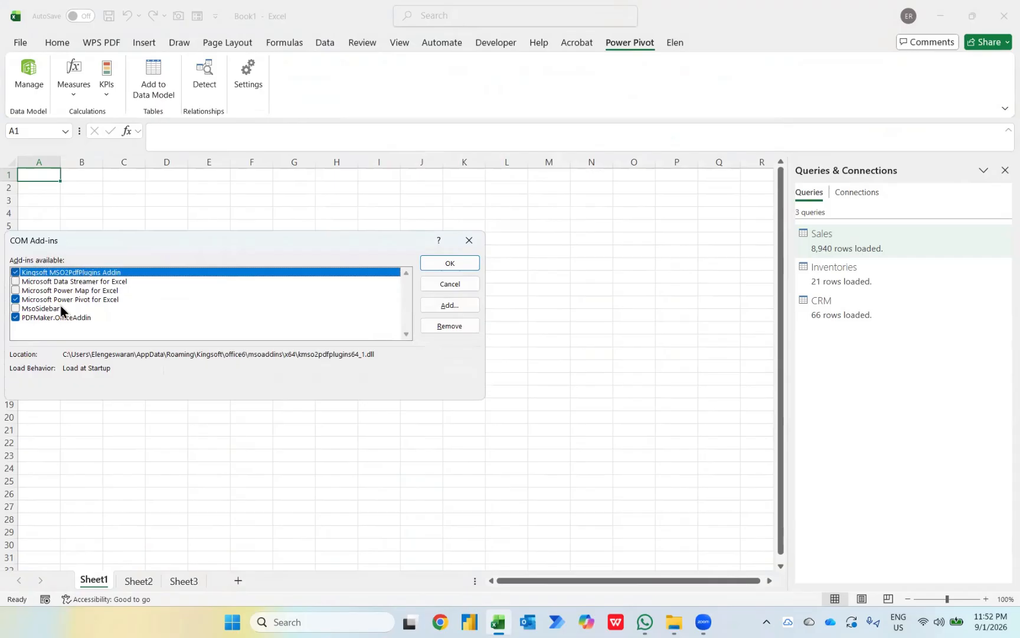
left_click(446, 269)
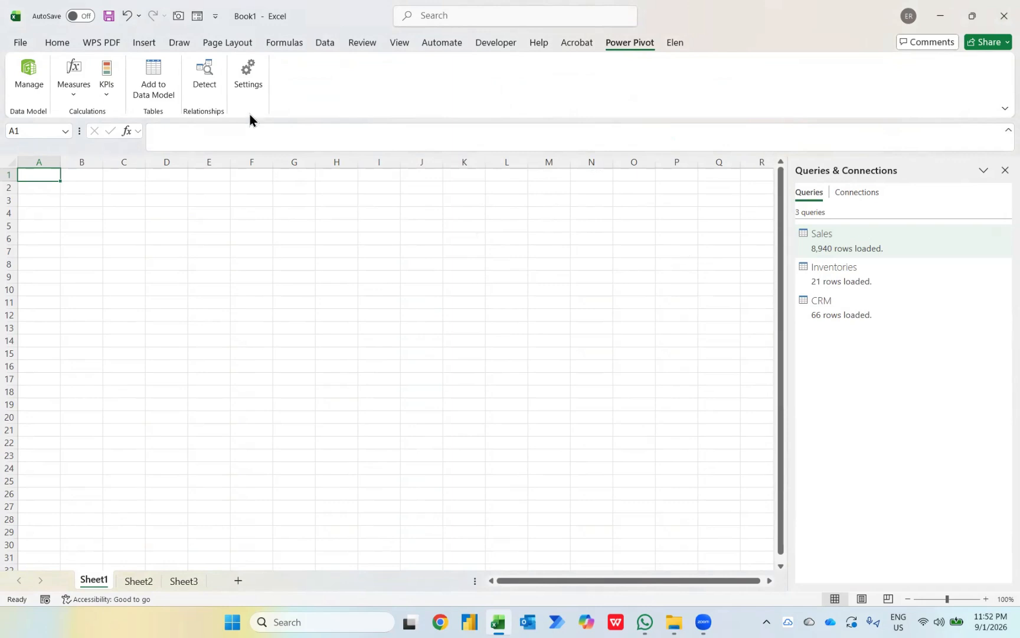
Step: Open the Power Pivot Diagram View and arrange the Inventories, Sales and CRM tables
left_click(32, 81)
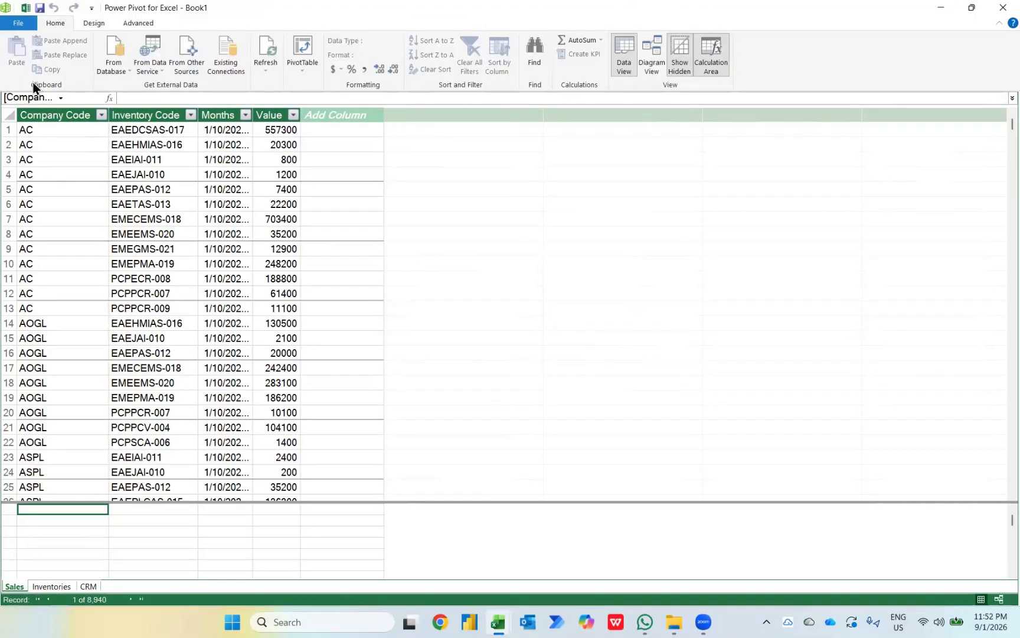
left_click(648, 47)
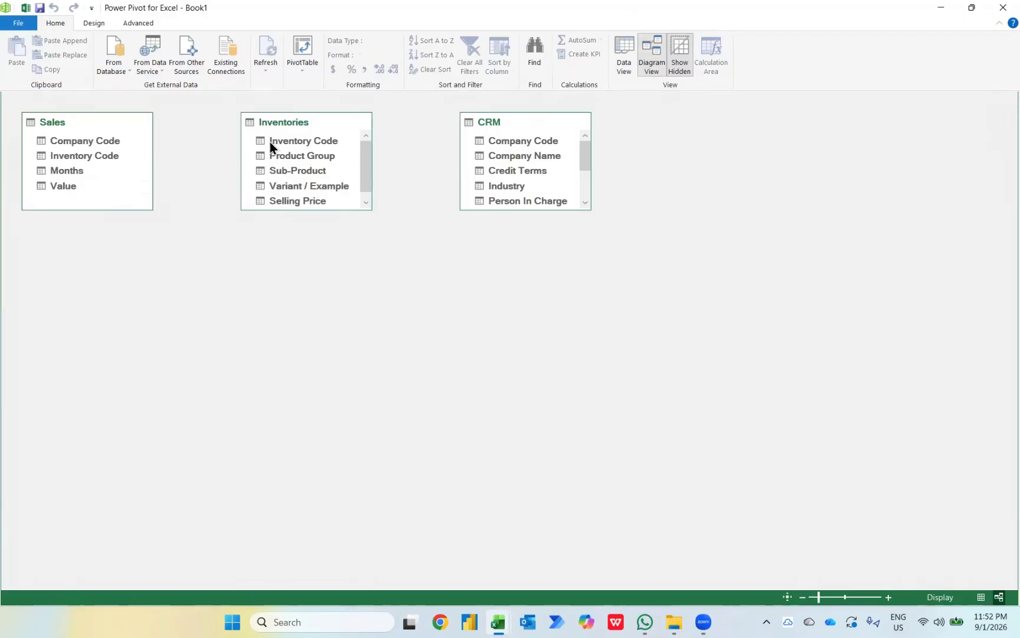
left_click_drag(296, 126, 86, 289)
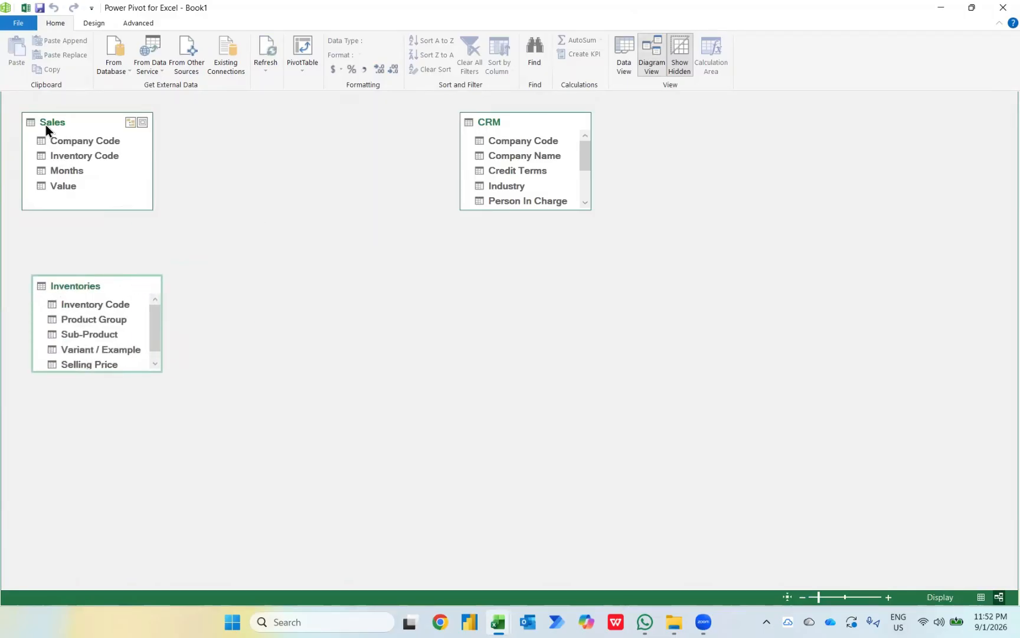
left_click_drag(45, 130, 275, 164)
left_click_drag(507, 118, 726, 209)
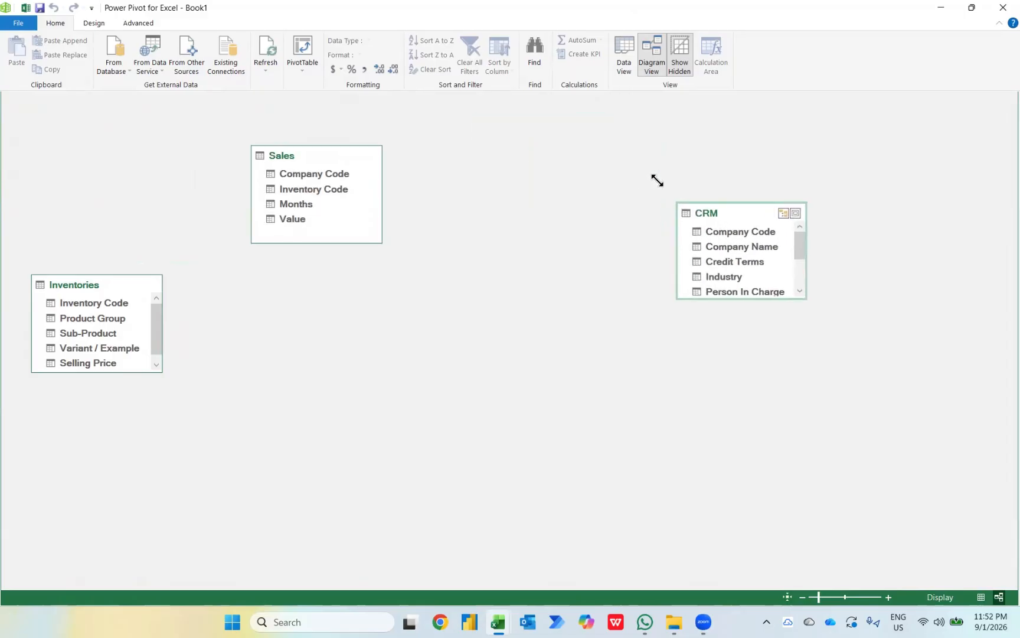
left_click_drag(738, 300, 750, 429)
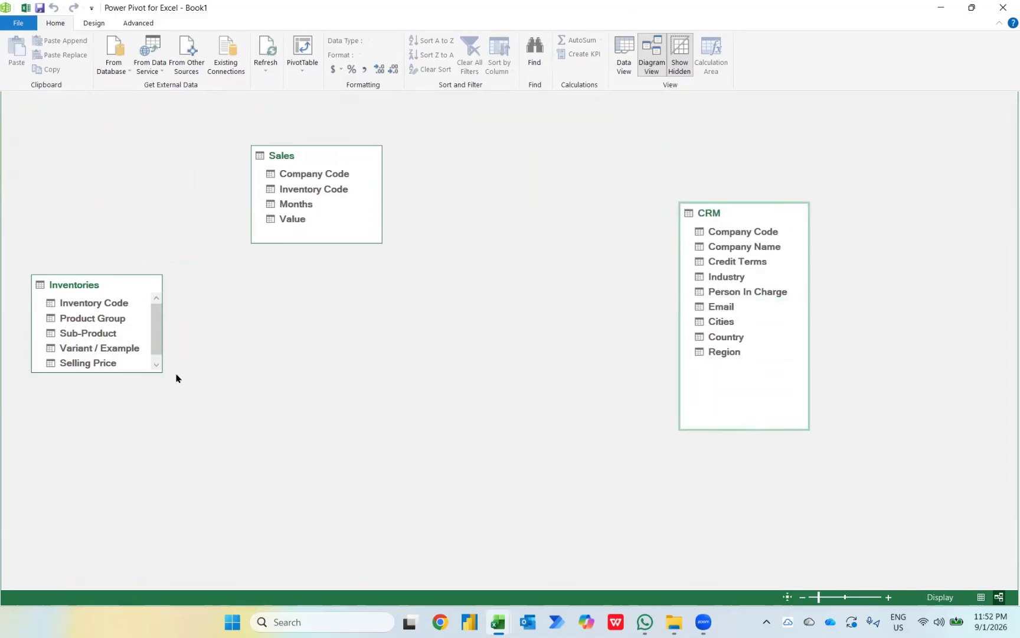
left_click_drag(108, 372, 118, 475)
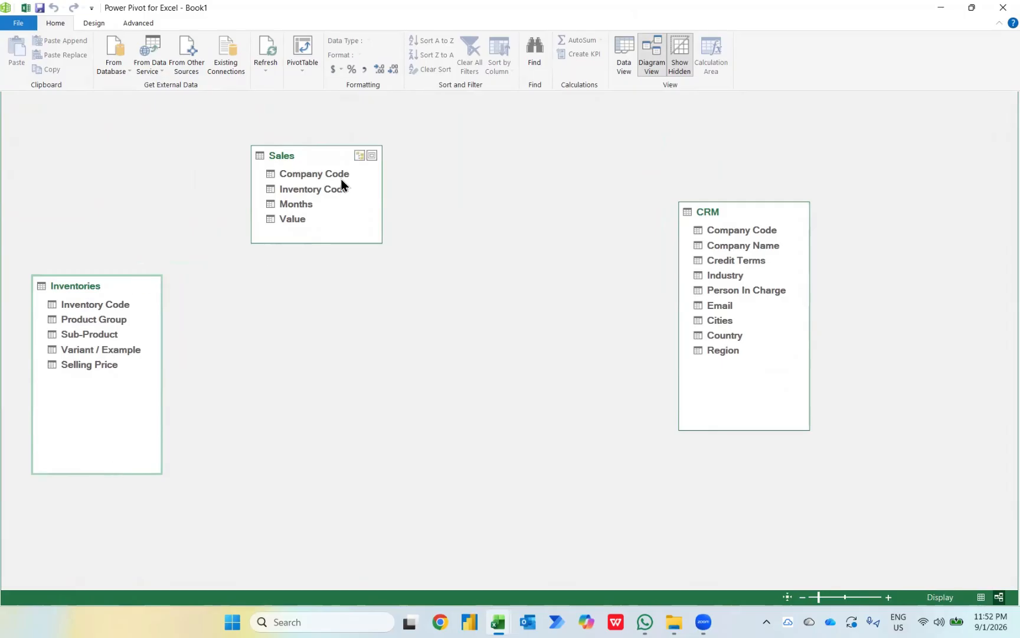
Step: Link Inventories to Sales on Inventory Code and Sales to CRM on Company Code
left_click(102, 305)
left_click_drag(103, 304, 285, 192)
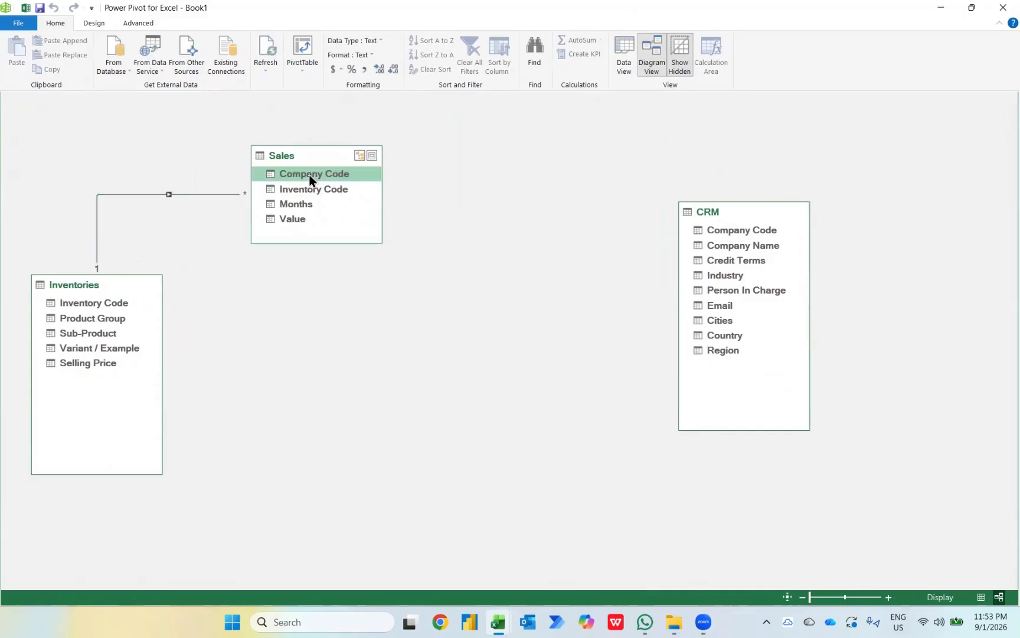
left_click_drag(310, 175, 725, 230)
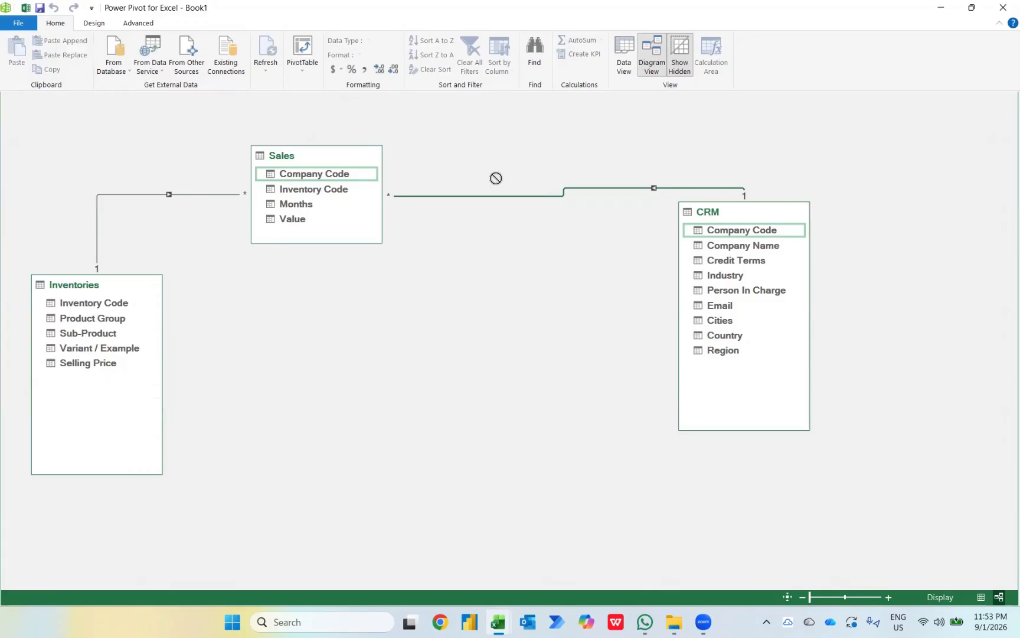
Step: Insert a data-model PivotTable on the existing worksheet at 'Sheet1'!$A$5
left_click(298, 47)
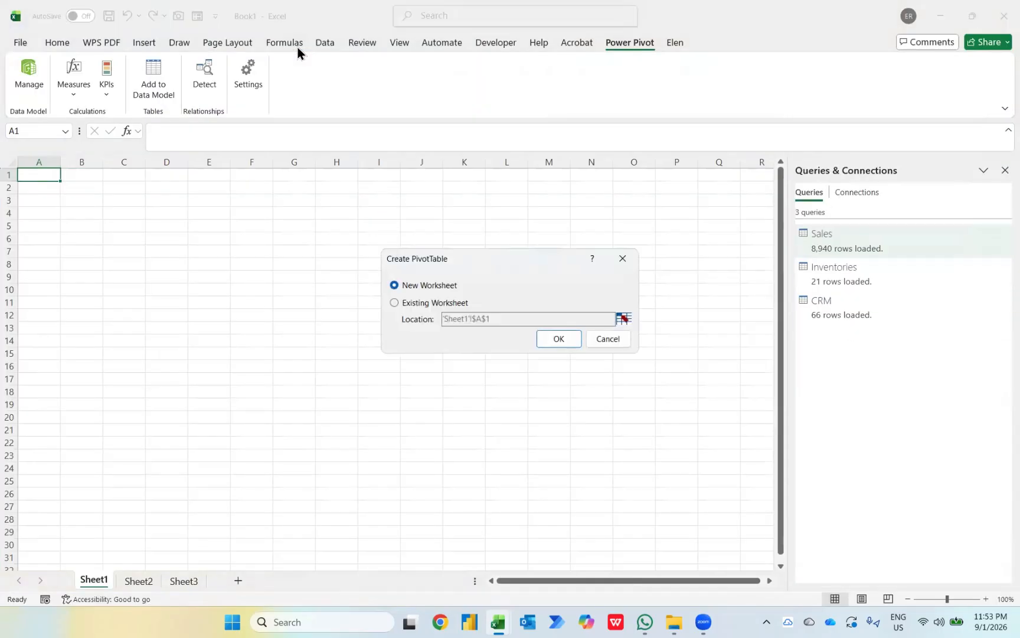
left_click(424, 300)
left_click_drag(507, 317, 399, 318)
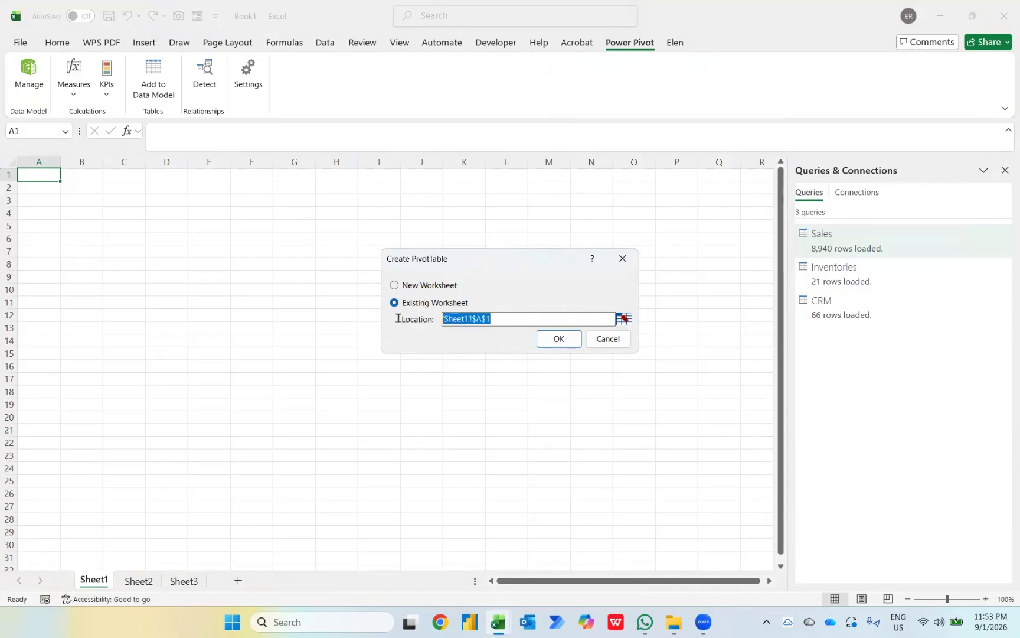
key("BackSpace")
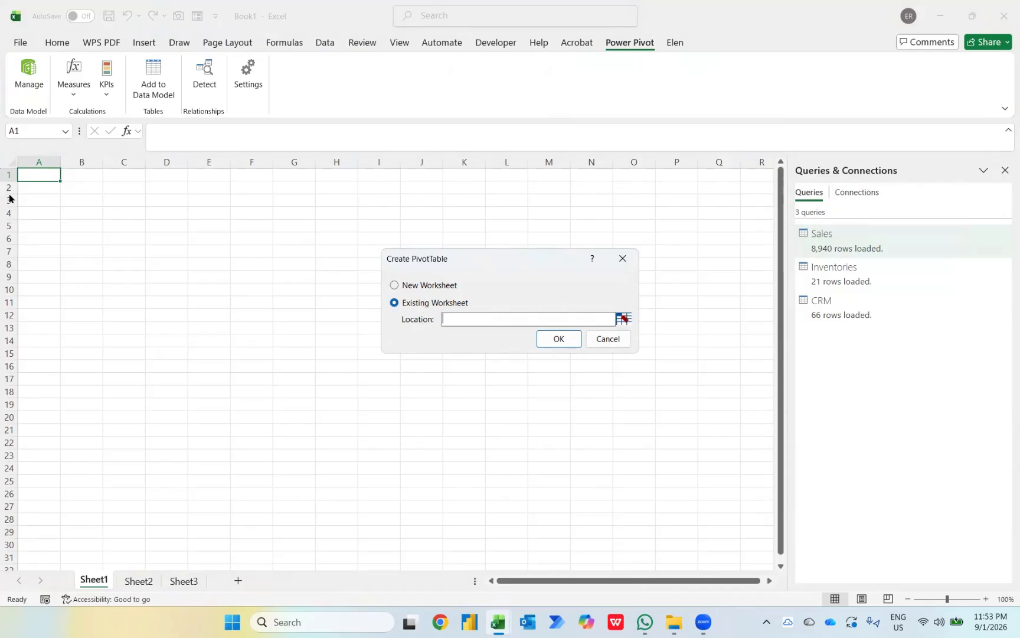
left_click(624, 319)
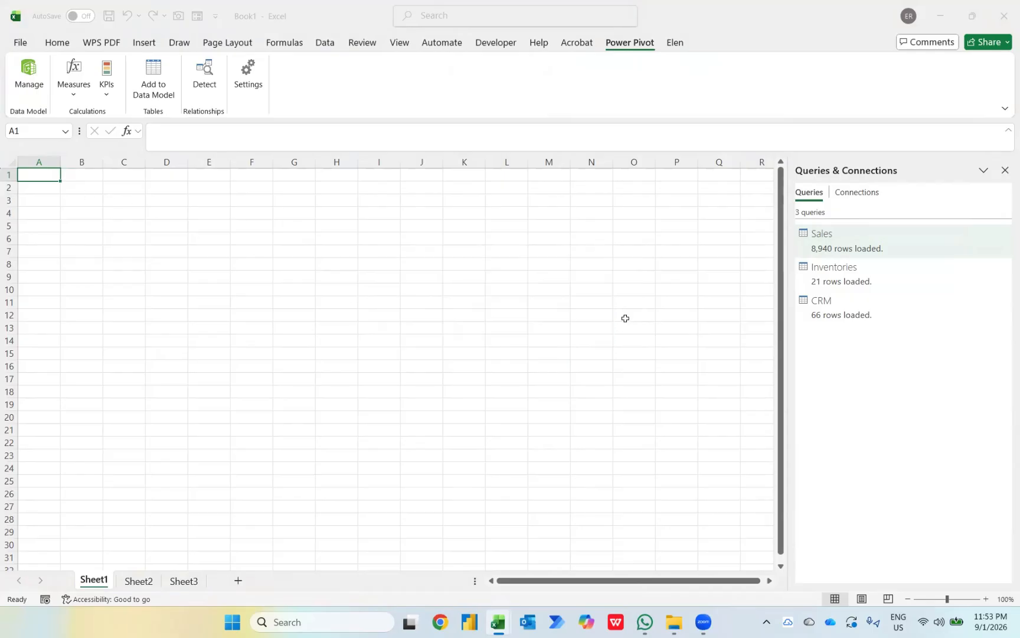
left_click(44, 212)
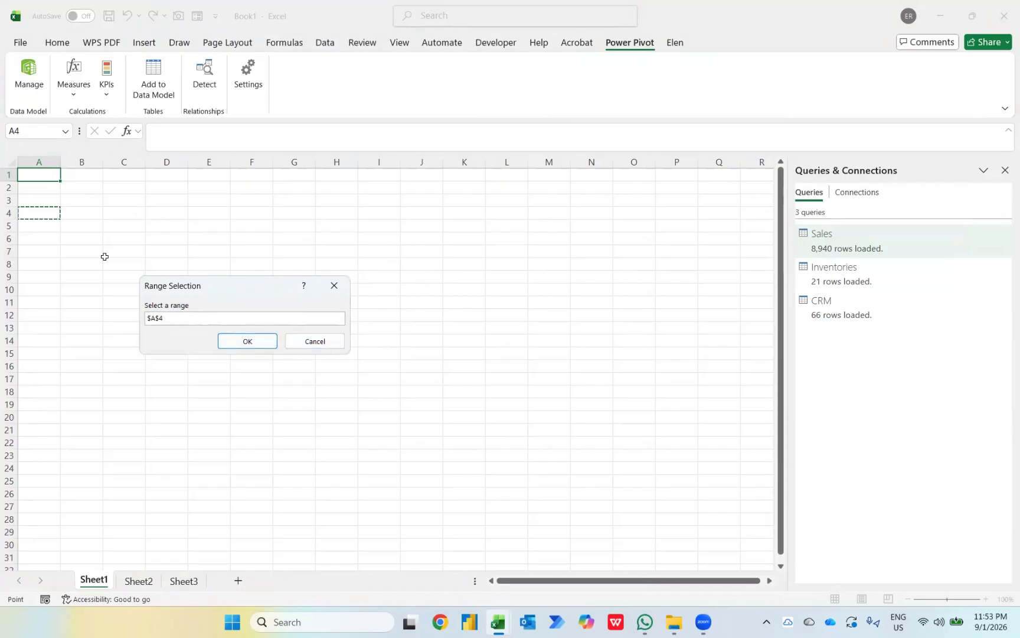
left_click(33, 226)
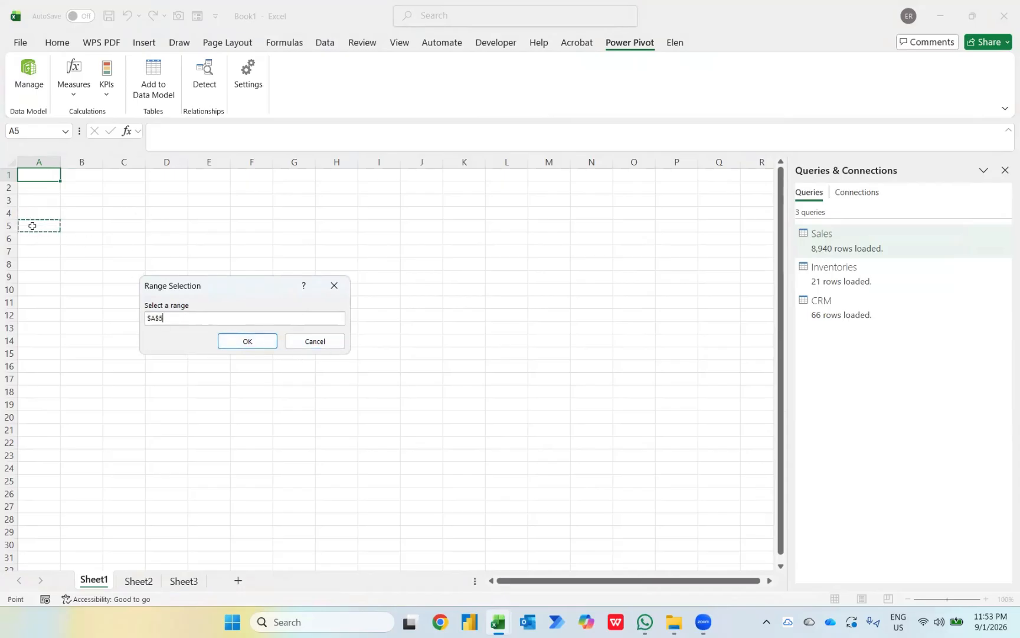
left_click(248, 340)
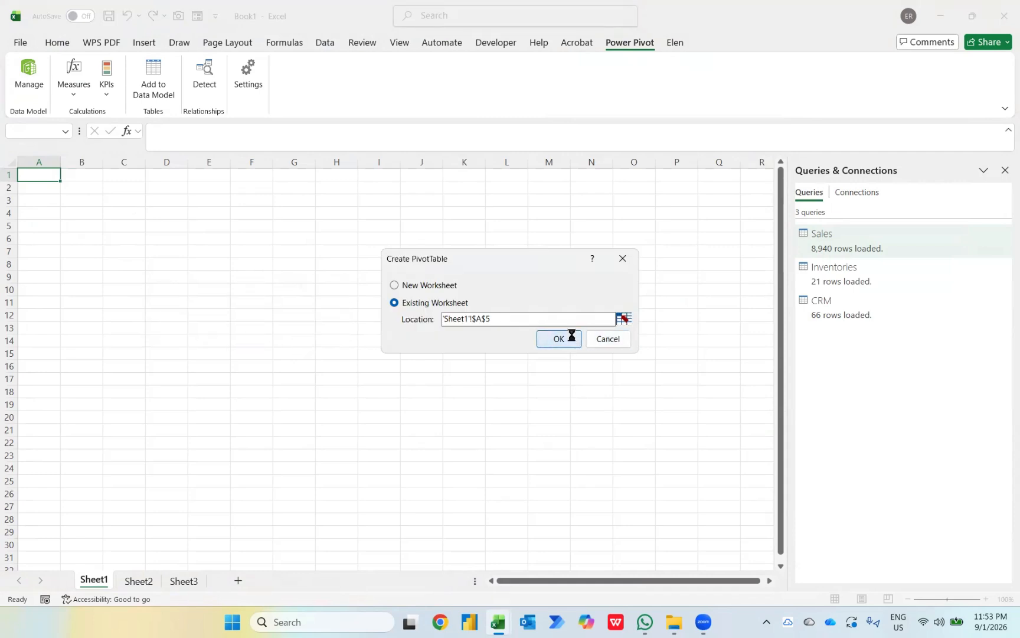
left_click(559, 339)
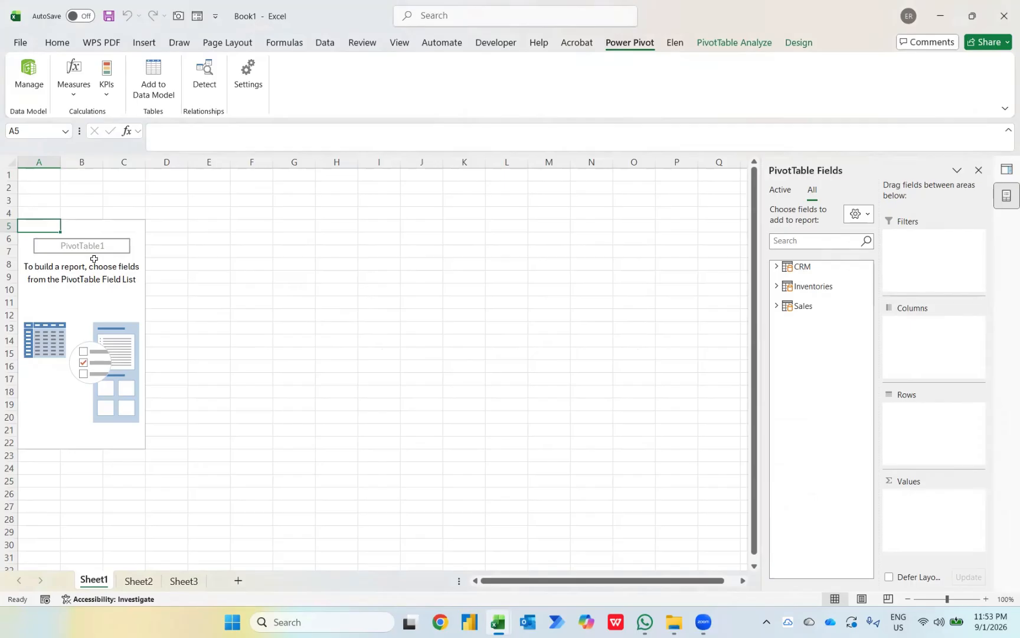
Step: Build the PivotTable with Inventories Sub-Product as rows and Sales Value summed
left_click(776, 285)
left_click(799, 331)
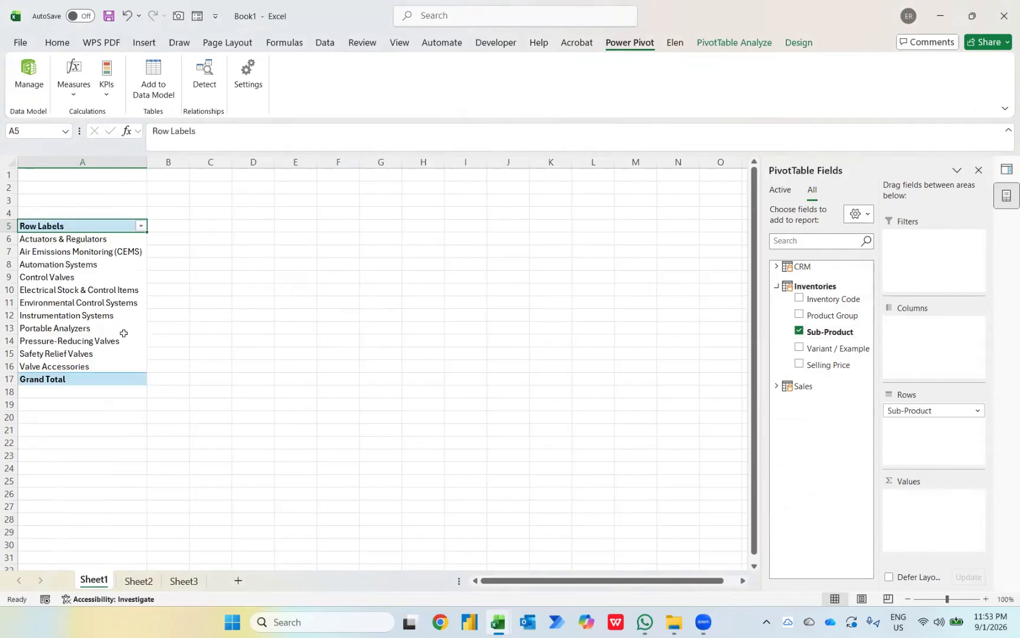
left_click(776, 386)
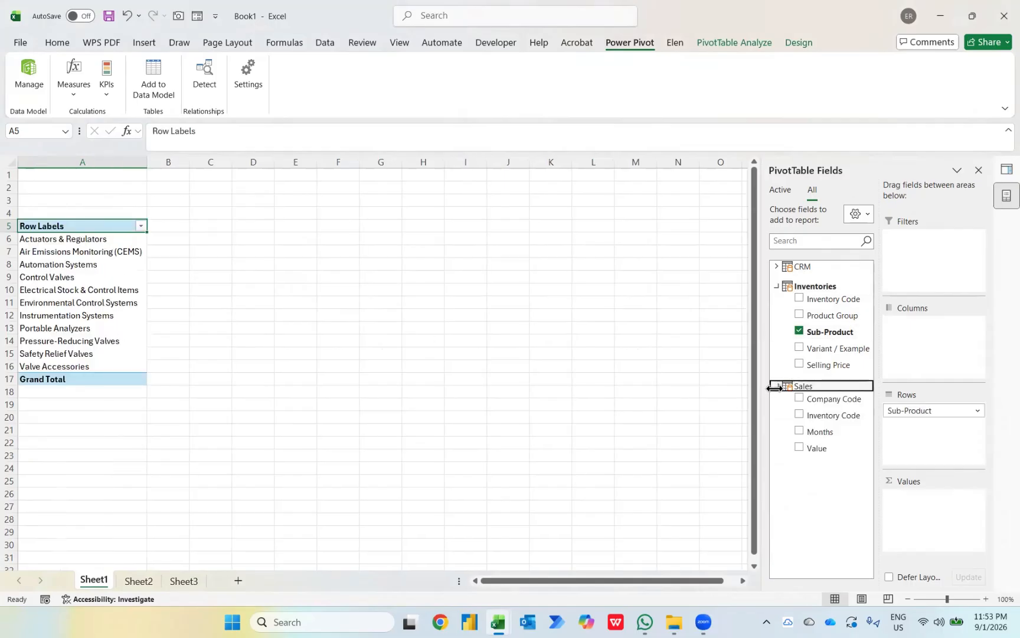
left_click(800, 447)
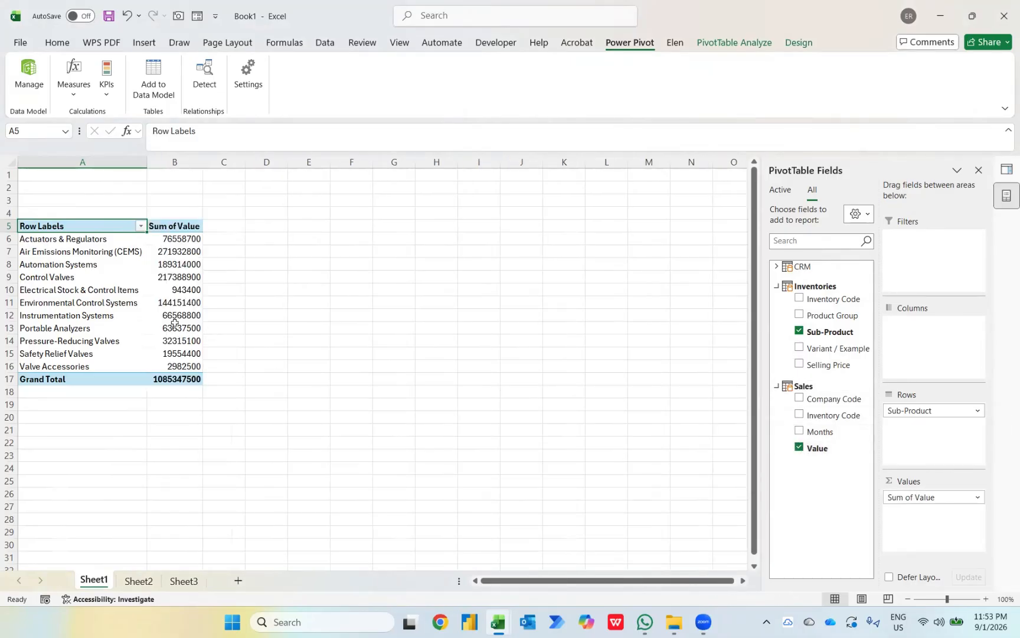
left_click_drag(825, 447, 909, 524)
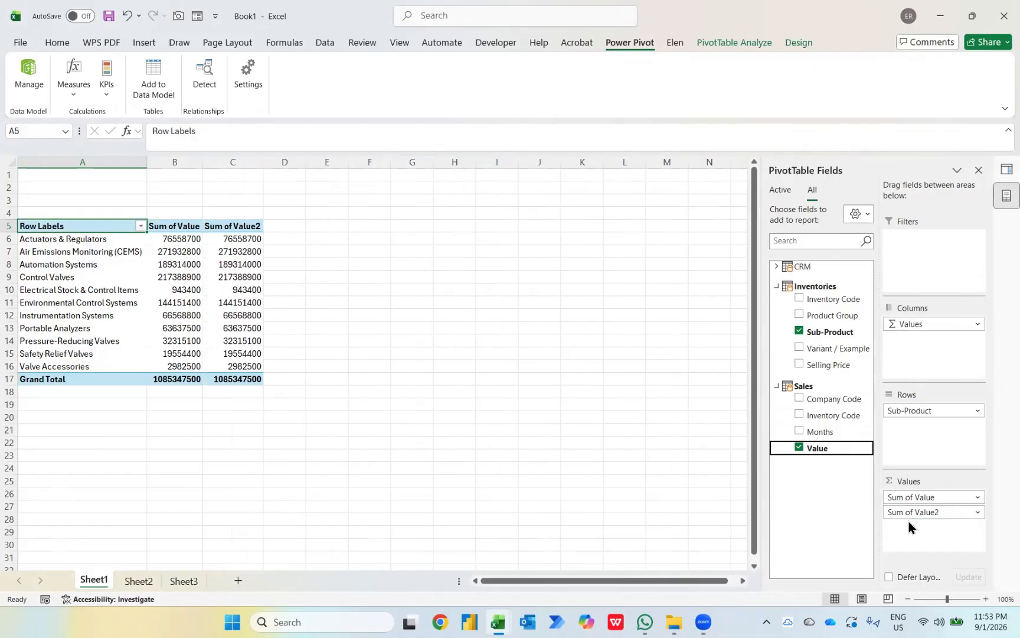
Step: Format Sum of Value as Accounting with two decimals and no currency symbol
right_click(176, 238)
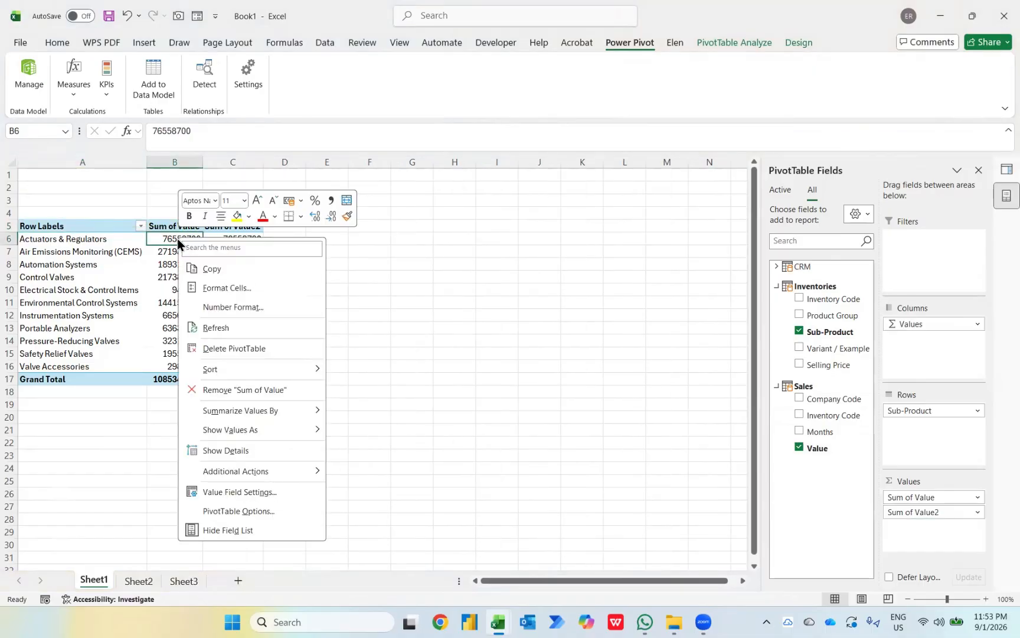
left_click(240, 306)
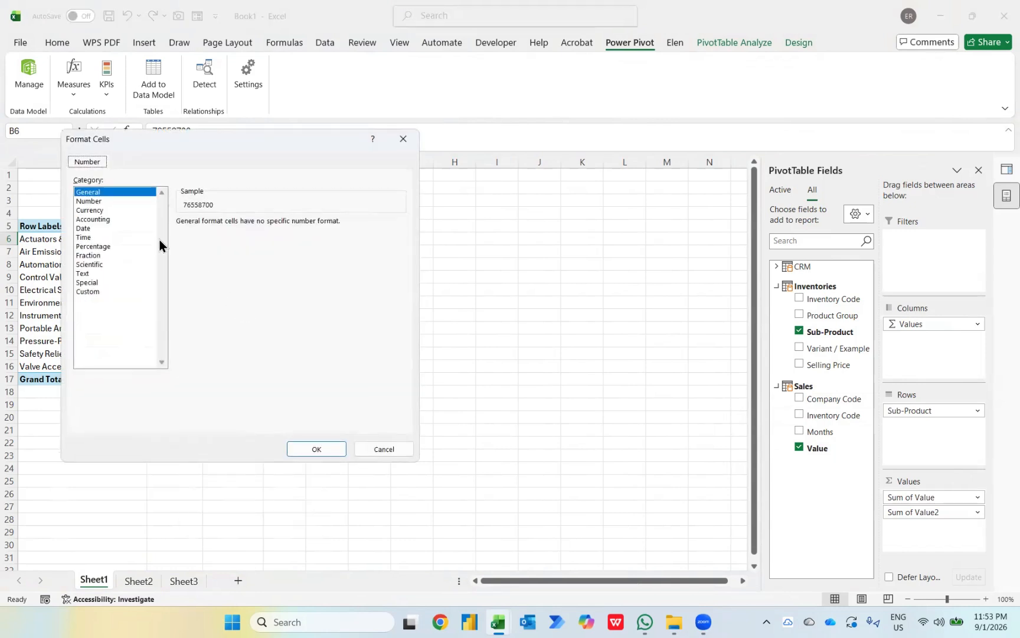
left_click(91, 219)
left_click(401, 239)
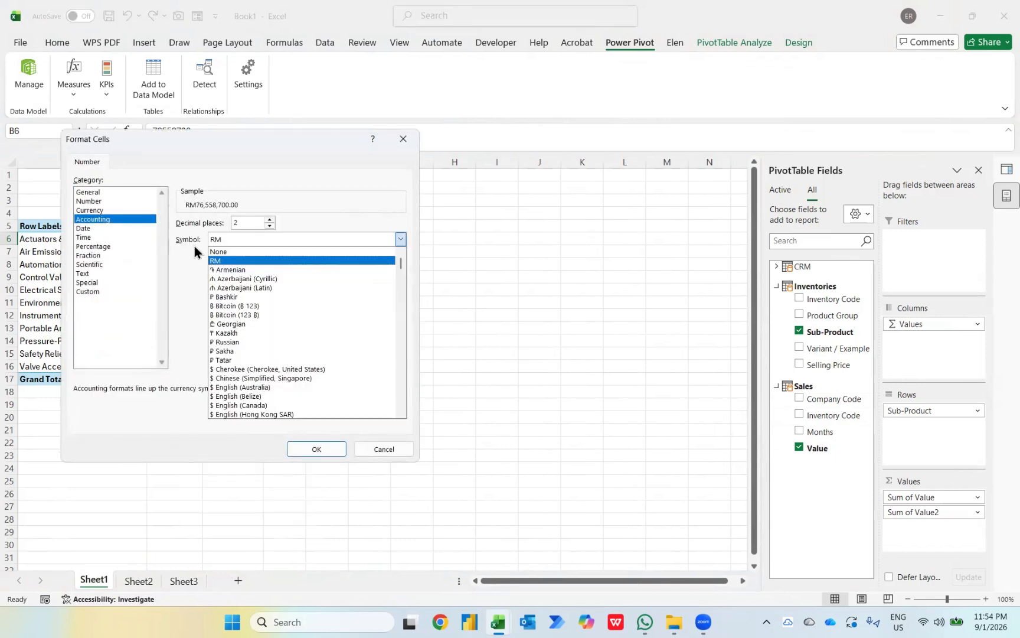
left_click(219, 253)
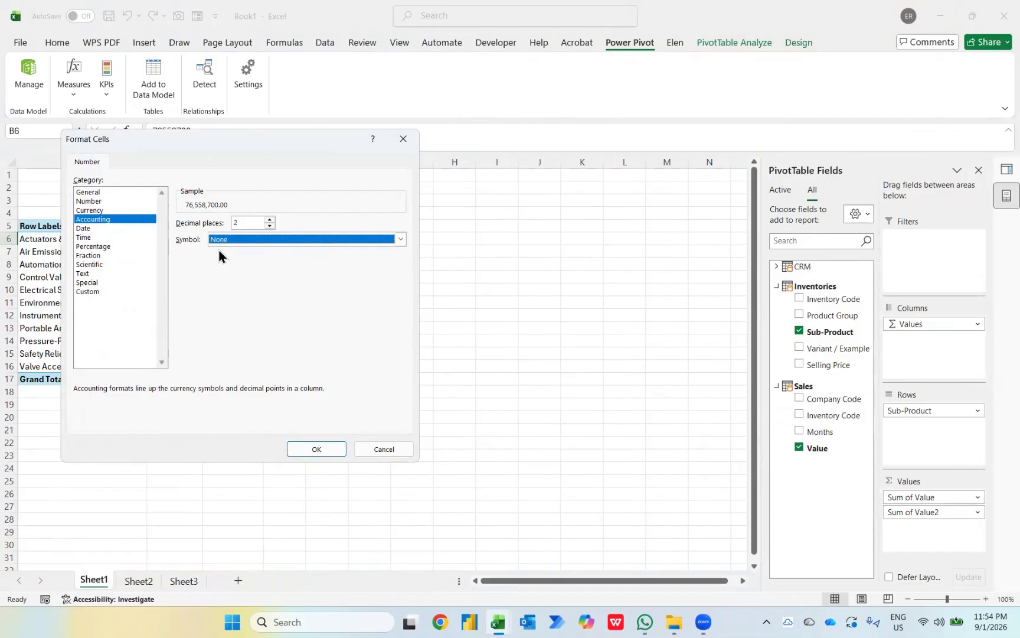
left_click(313, 448)
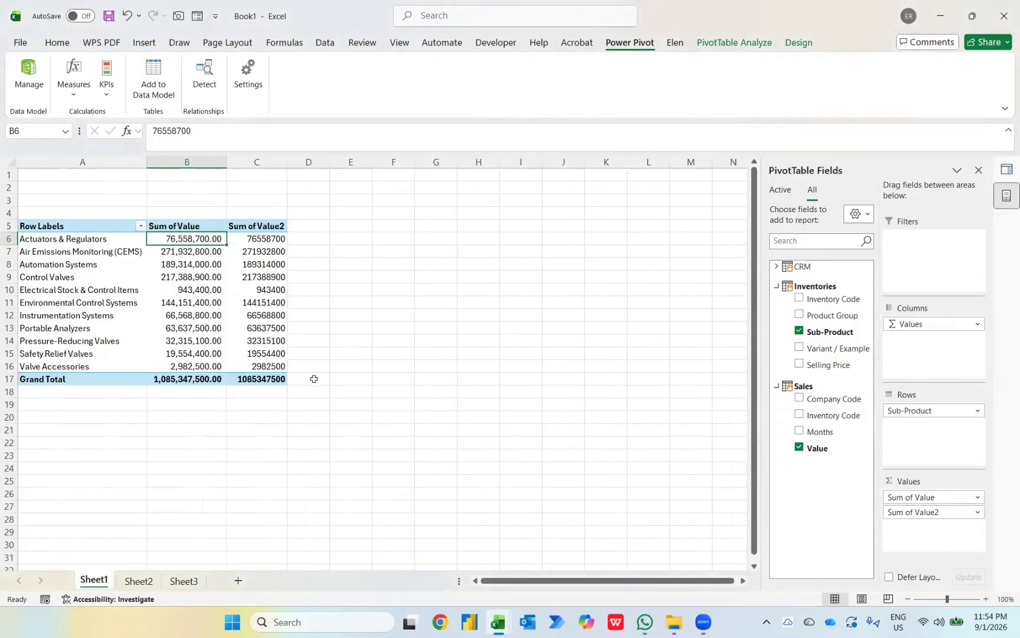
Step: Show Sum of Value2 as % of Grand Total
right_click(256, 240)
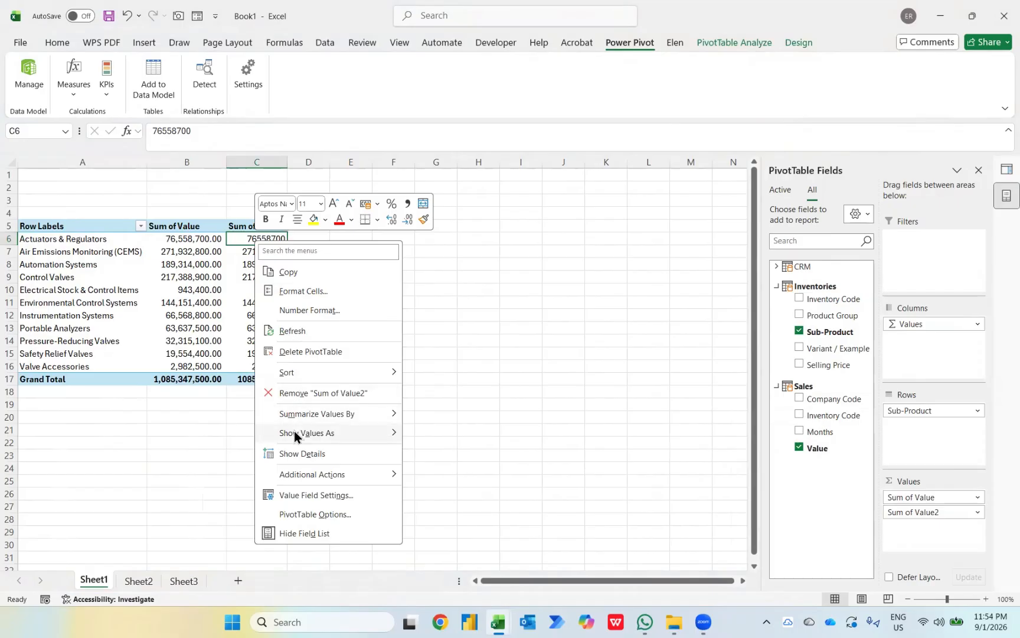
mouse_move(296, 433)
left_click(457, 328)
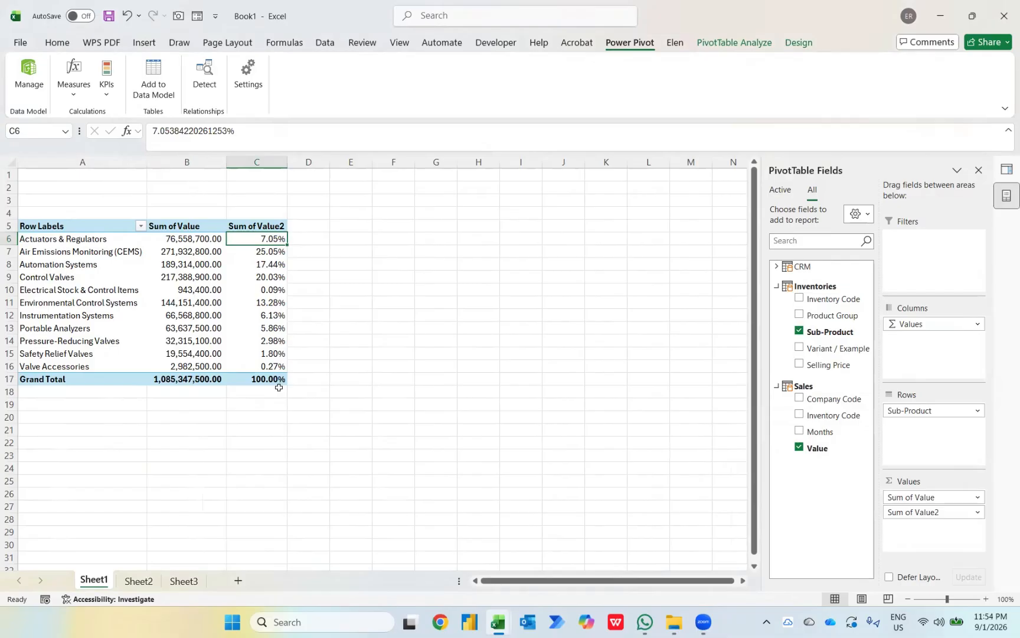
Step: Sort the sub-product rows by Sum of Value2, largest to smallest, and review them
right_click(270, 240)
mouse_move(312, 369)
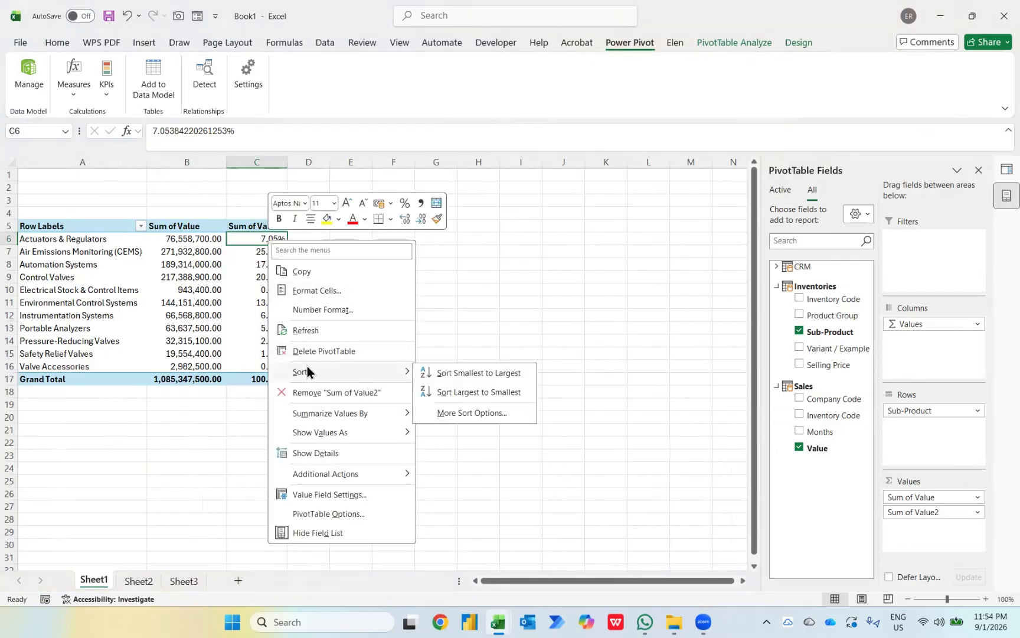
left_click(451, 392)
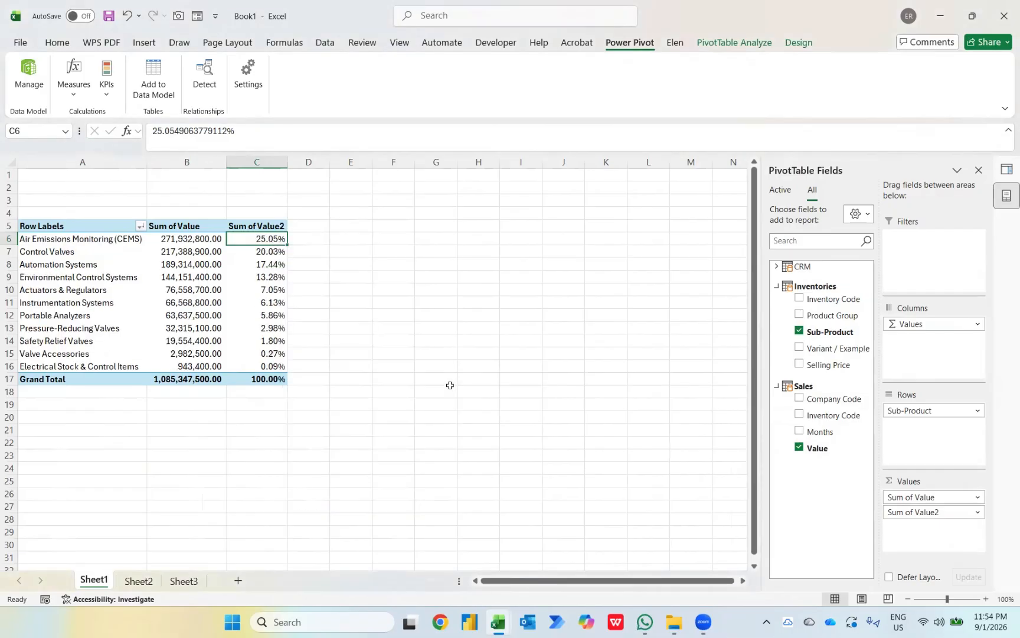
key("Left")
key("Left")
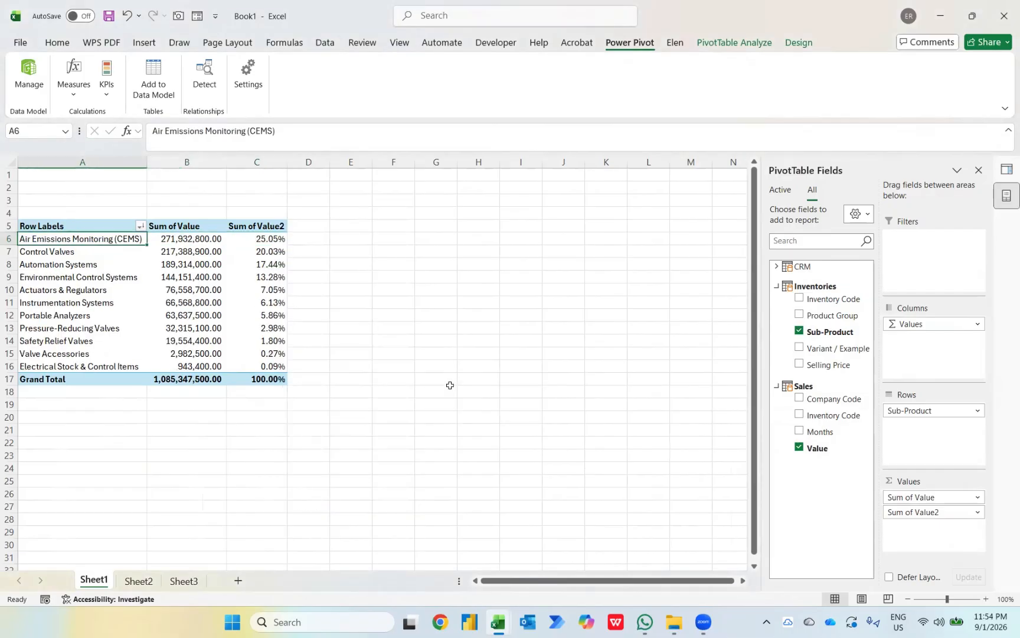
key("Right")
key("Left")
key("Down")
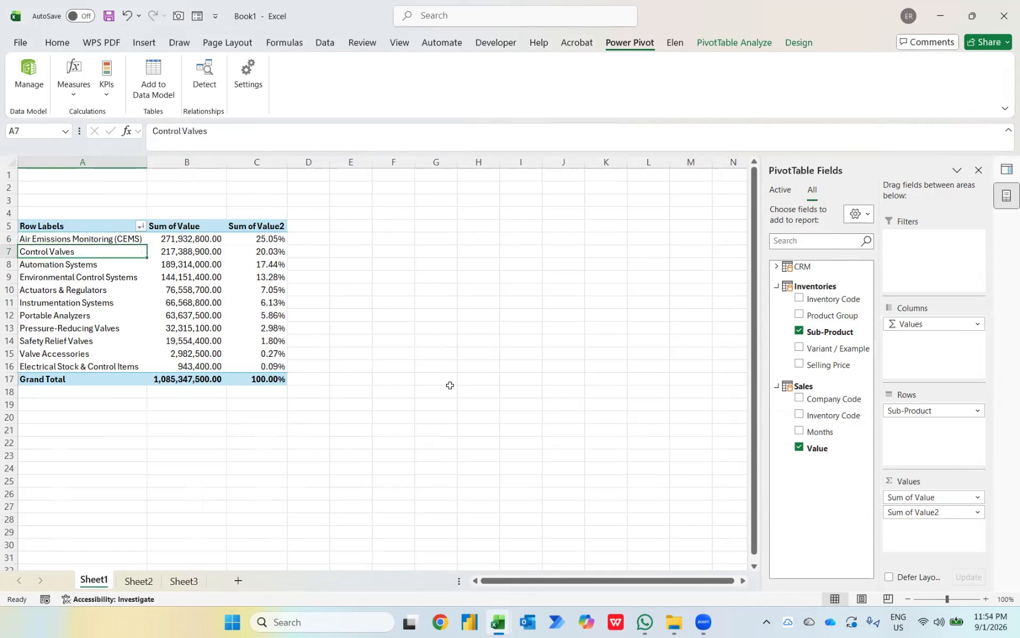
key("Right")
key("Right")
key("Left")
key("Left")
key("Down")
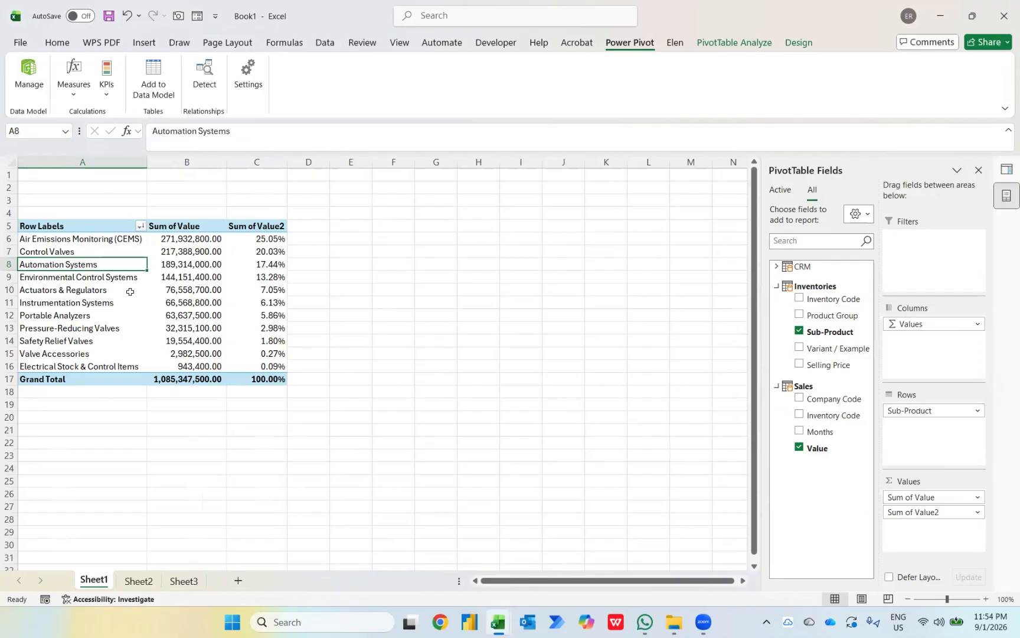
Step: Apply a darker blue PivotTable style and copy the whole PivotTable
left_click(799, 42)
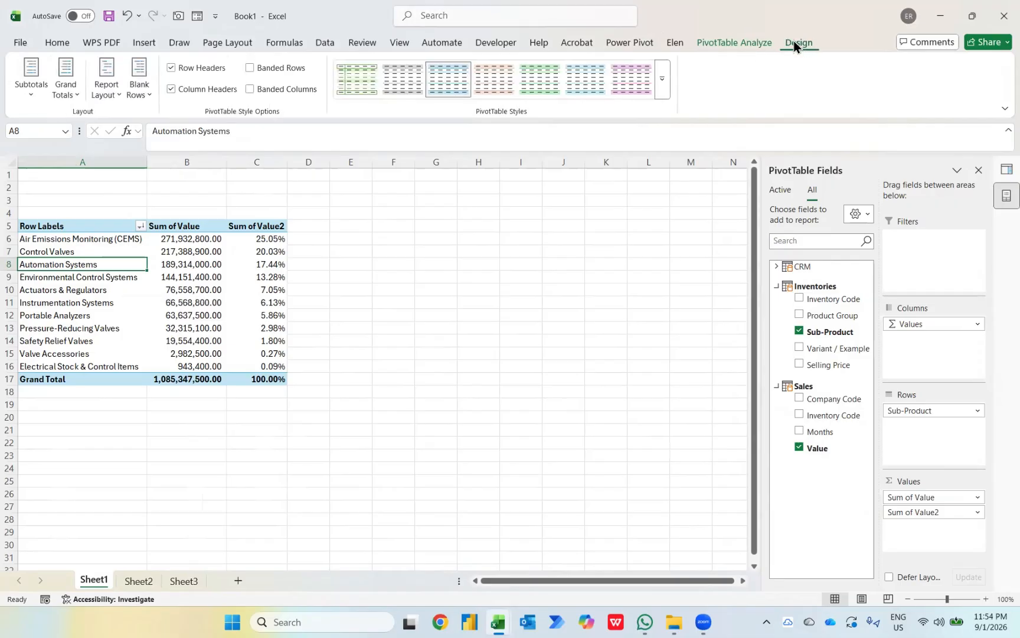
left_click(662, 96)
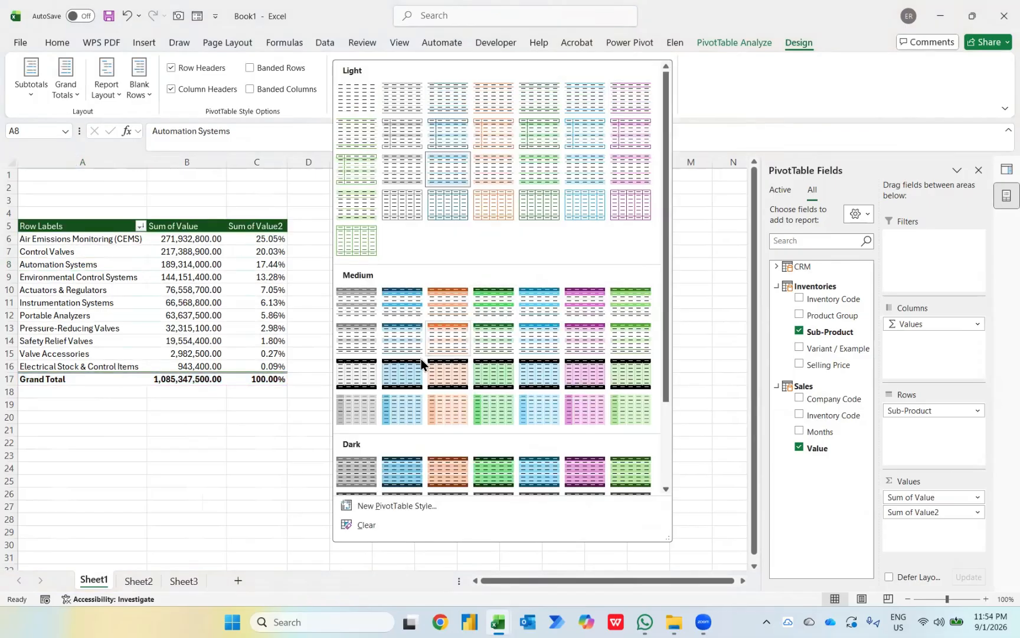
key("Escape")
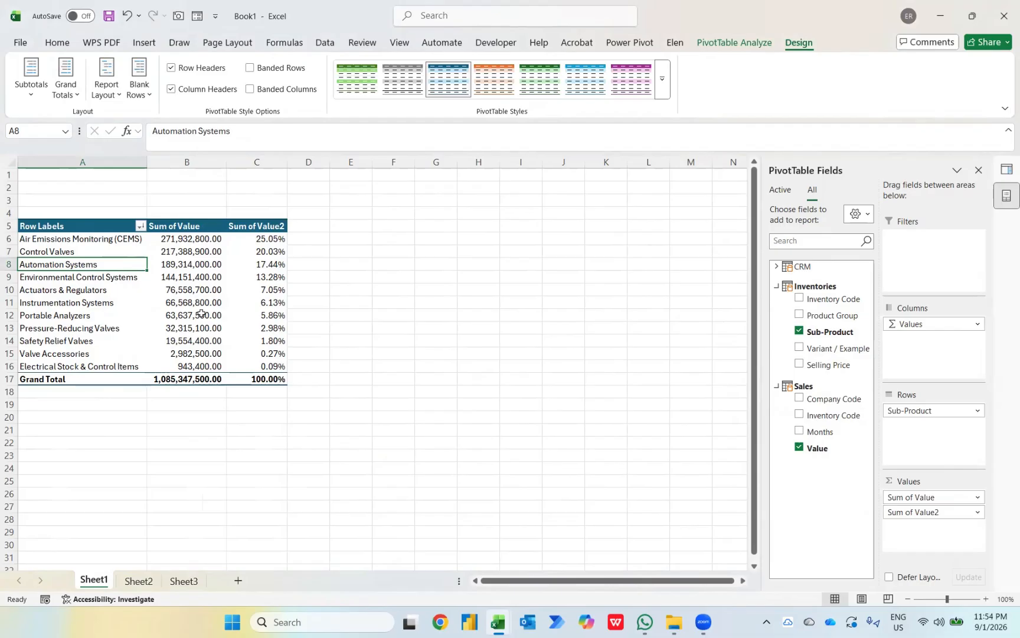
key("ctrl+a")
key("ctrl+c")
Step: Paste the copied PivotTable at cell F5
key("Up")
key("Right")
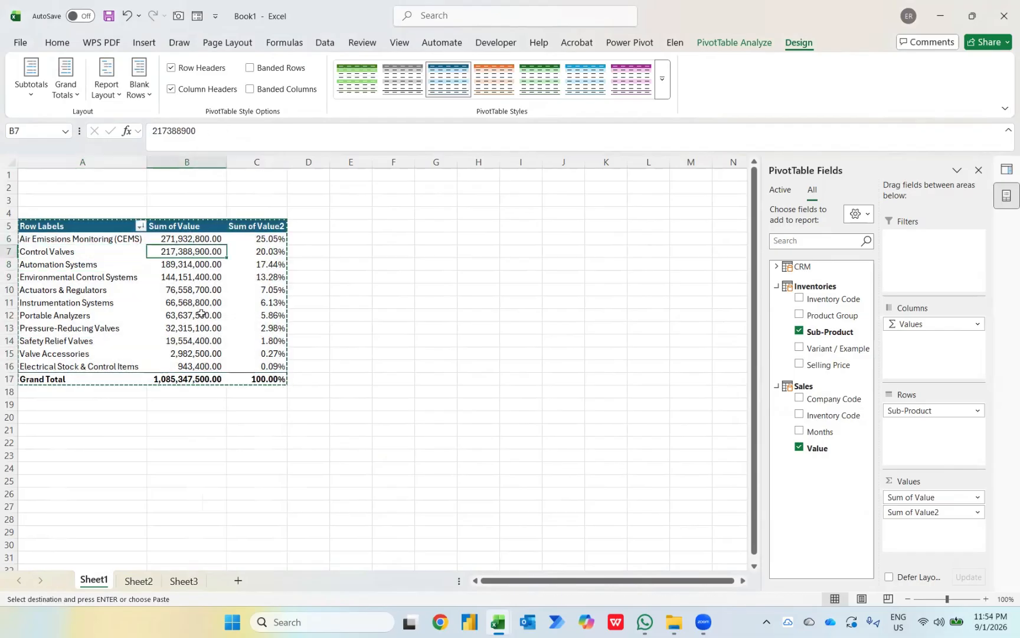
key("Right")
key("Right")
key("Up")
key("Up")
key("Right")
key("Right")
key("ctrl+v")
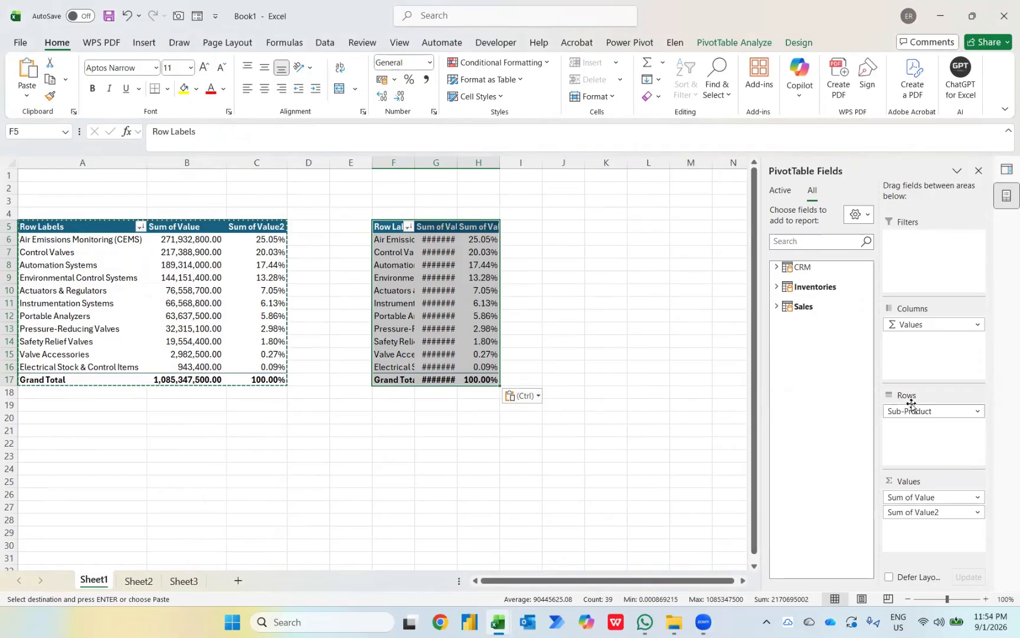
Step: Replace Sub-Product in the copy's rows with CRM Company Name
left_click_drag(911, 404, 824, 379)
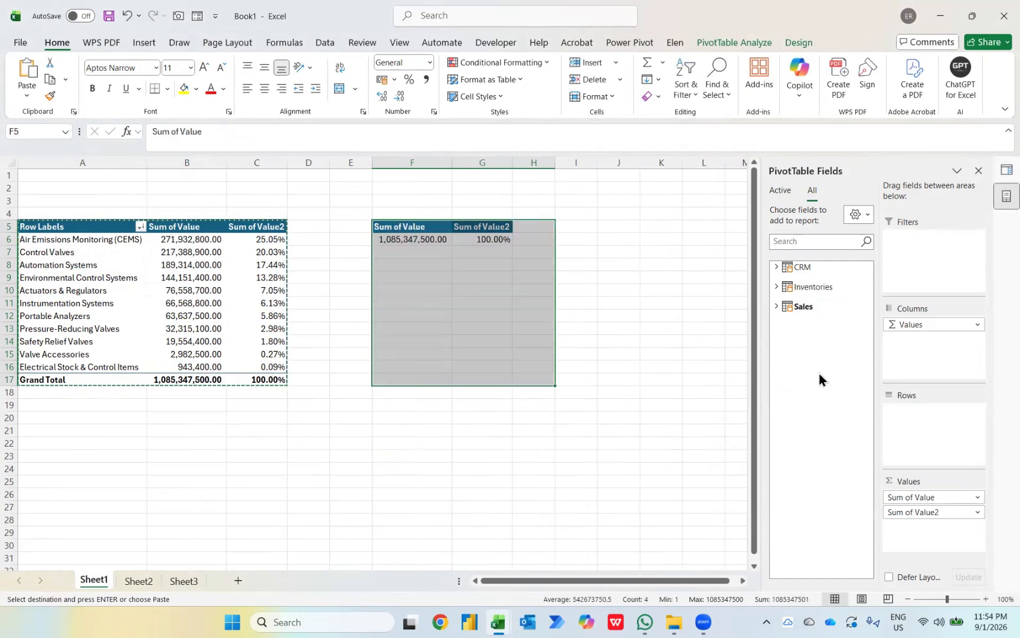
left_click(776, 267)
left_click_drag(815, 296, 916, 427)
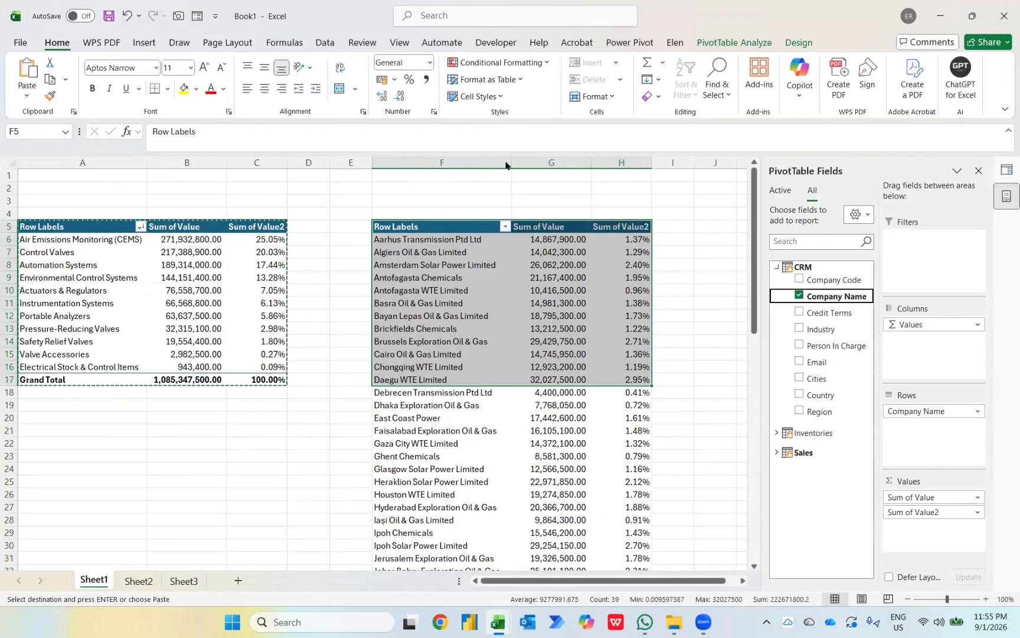
Step: Apply a Top 10 Items by Sum of Value filter to the company rows
left_click(504, 225)
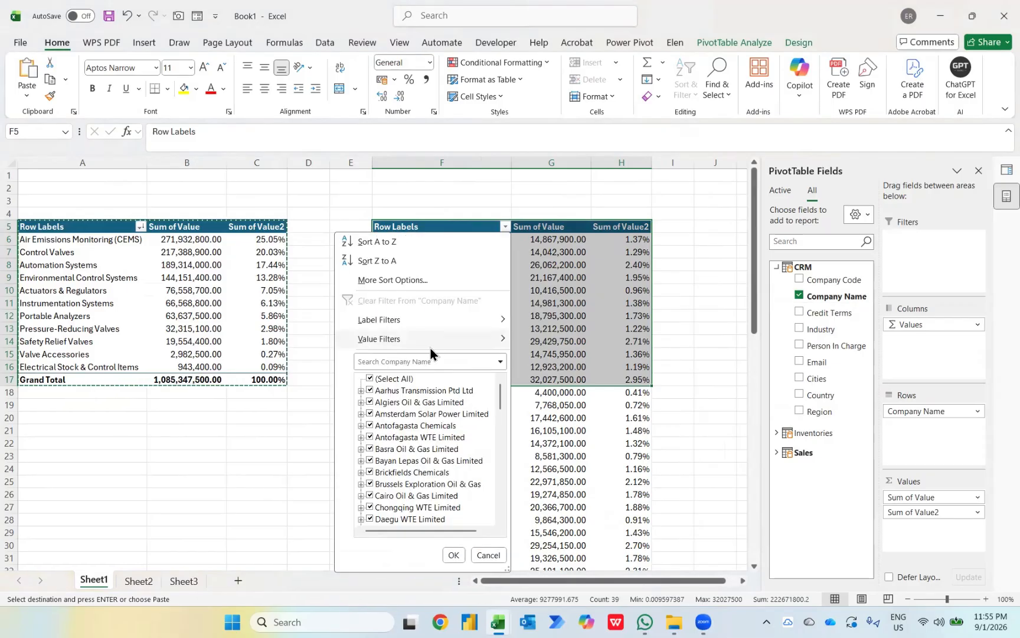
mouse_move(428, 346)
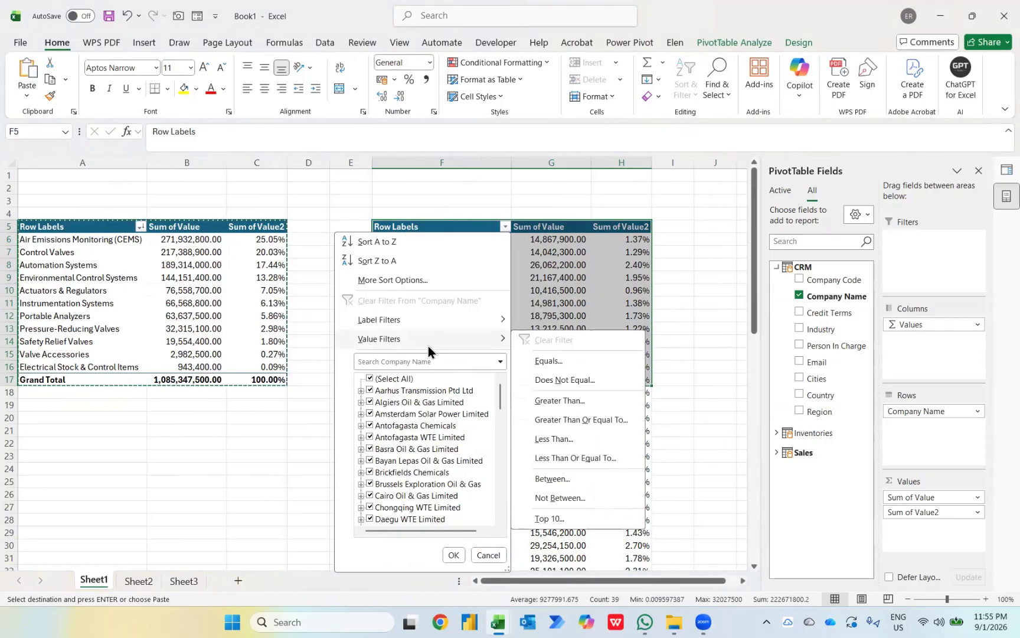
left_click(561, 522)
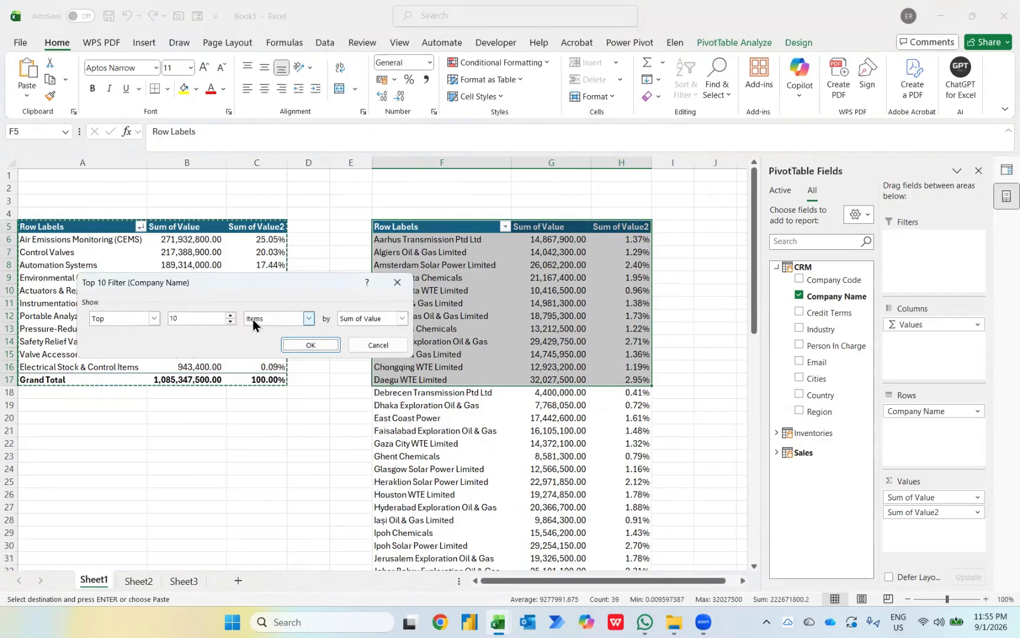
left_click(302, 344)
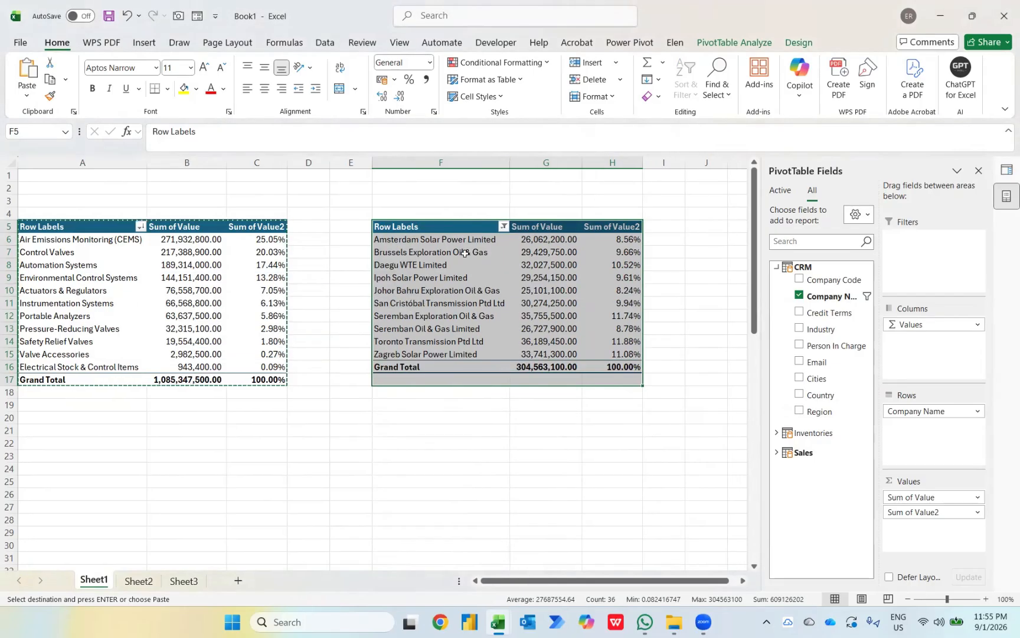
Step: Turn Grand Totals off for rows and columns in the company PivotTable
left_click(802, 48)
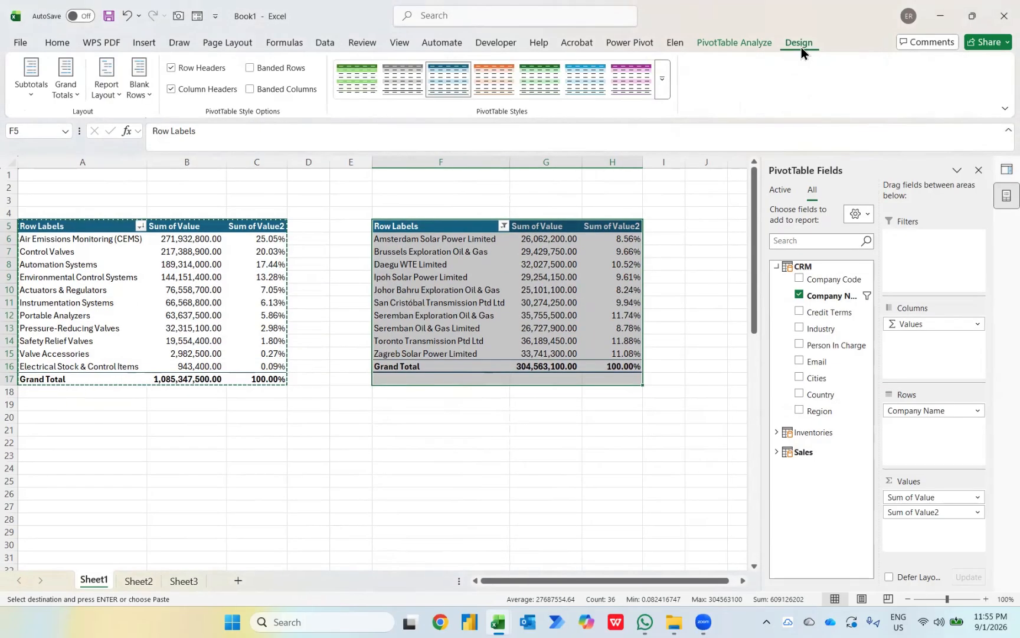
left_click(59, 91)
left_click(108, 123)
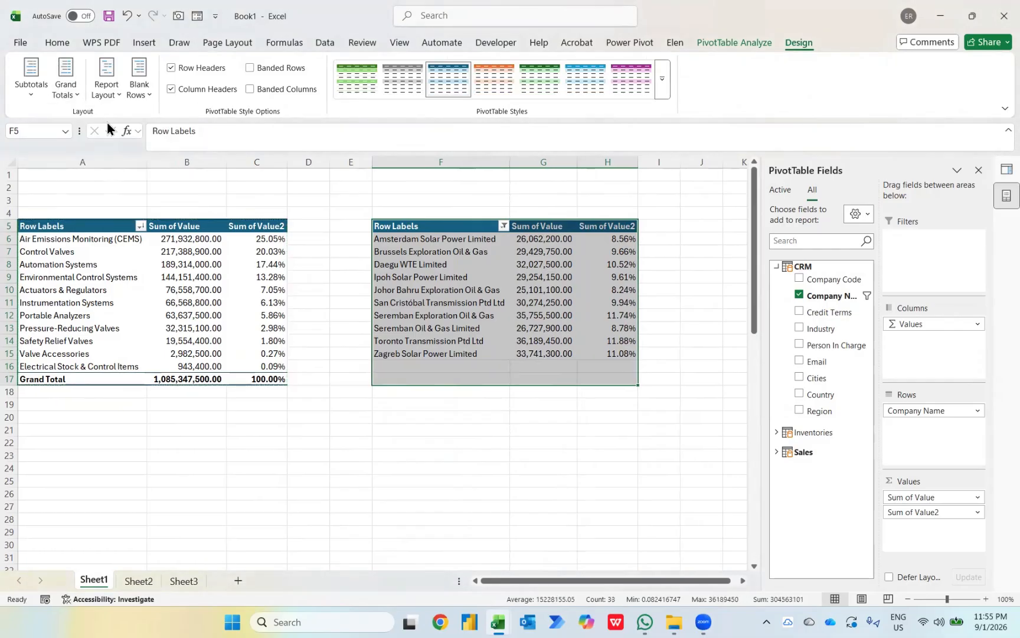
Step: Sort the top 10 companies by Sum of Value, largest to smallest
left_click(544, 239)
right_click(544, 240)
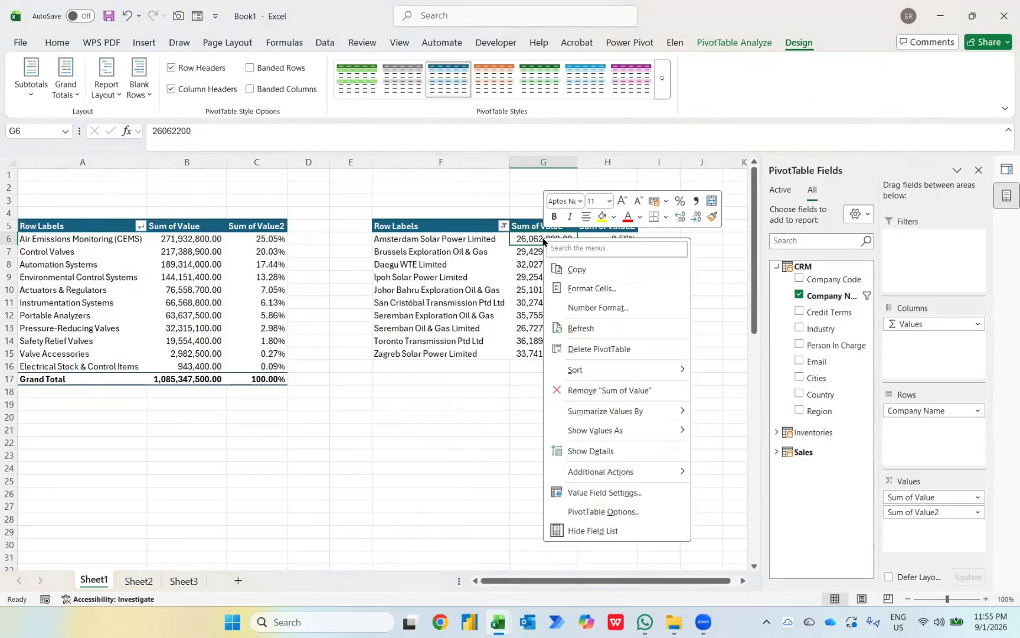
mouse_move(650, 370)
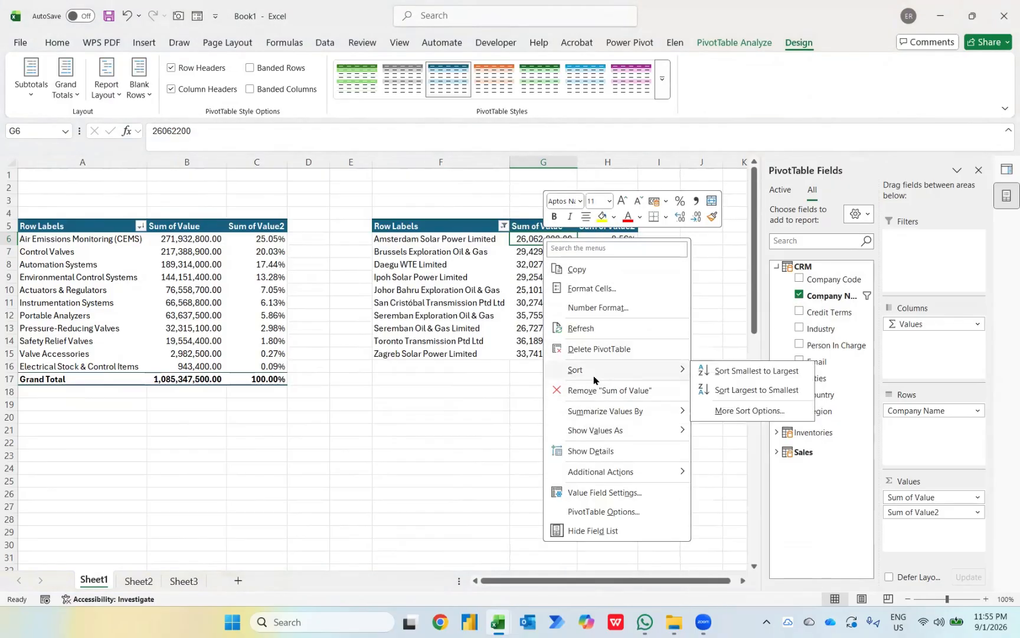
left_click(721, 391)
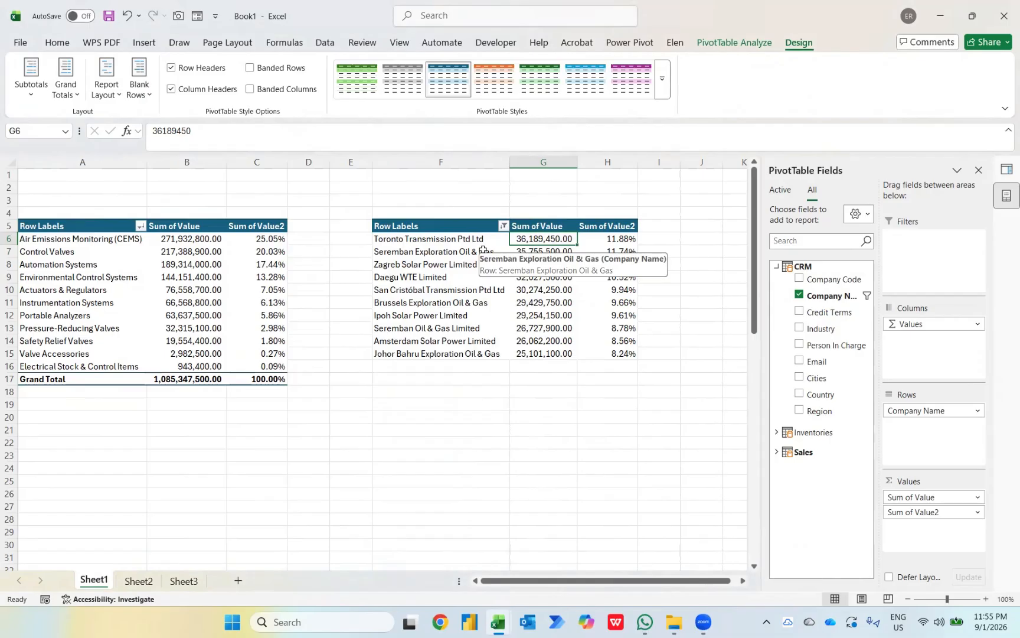
Step: Copy the top-10 customers PivotTable and paste it at cell K5
key("ctrl+a")
key("ctrl+c")
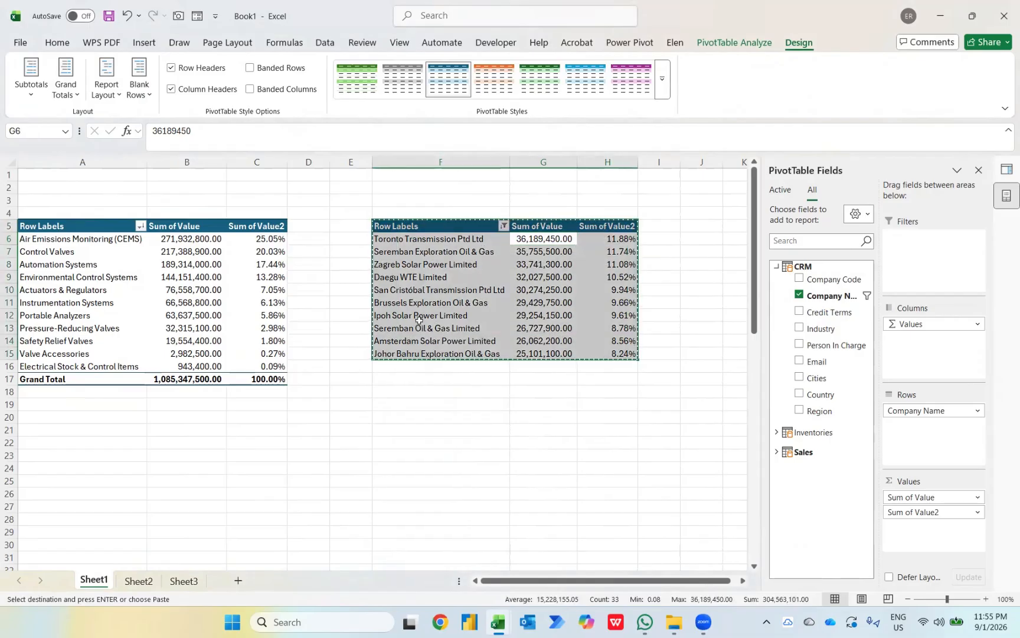
key("Up")
key("Right")
key("Right")
key("Right")
key("Right")
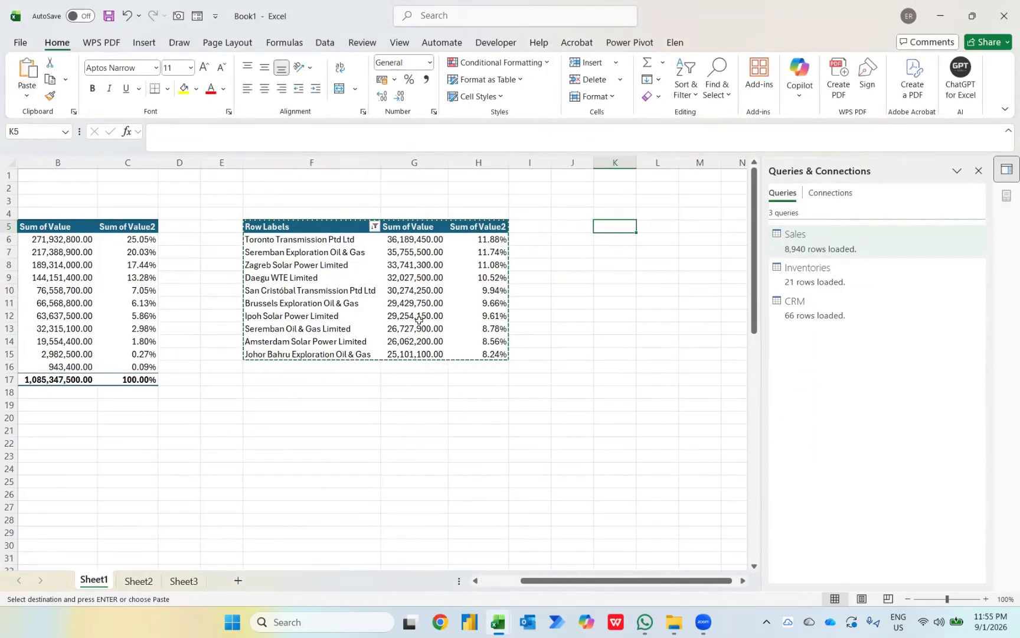
key("ctrl+v")
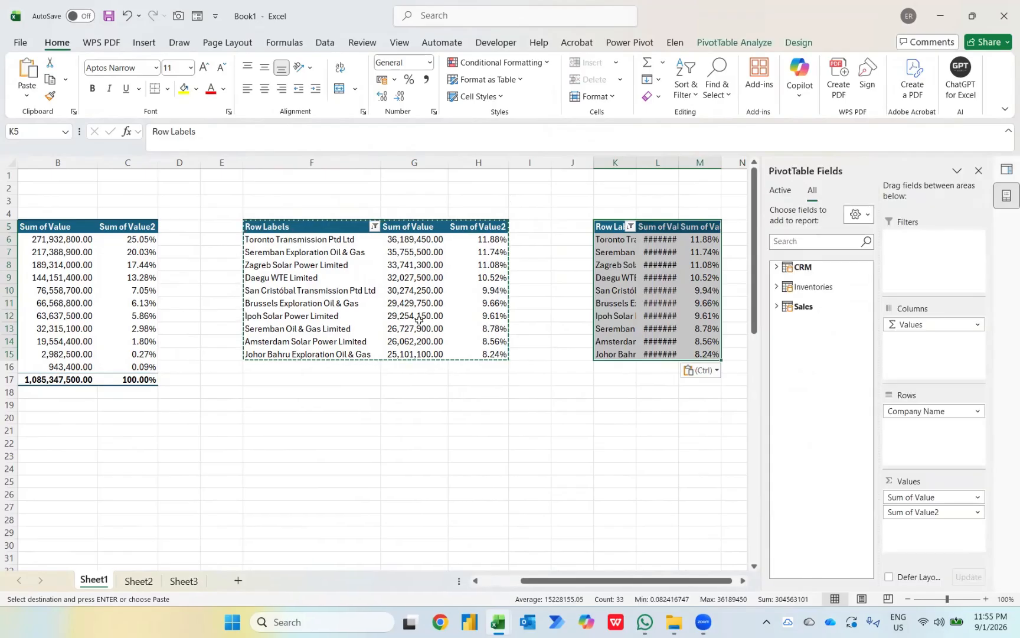
Step: Replace Company Name in the copy's rows with the Sales Months field
left_click_drag(933, 410, 821, 381)
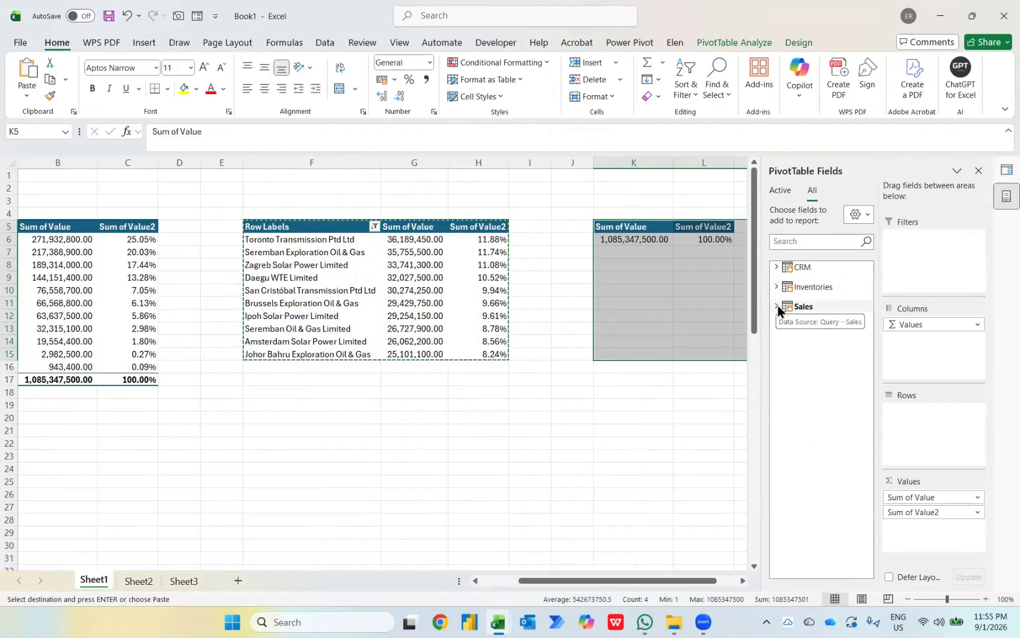
left_click(775, 305)
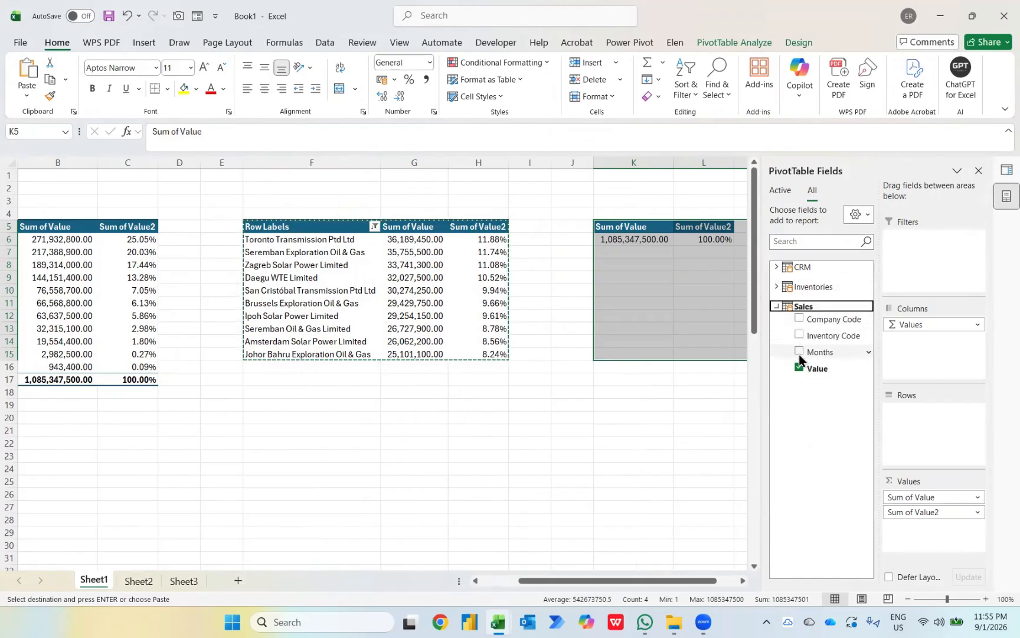
left_click_drag(799, 353, 931, 426)
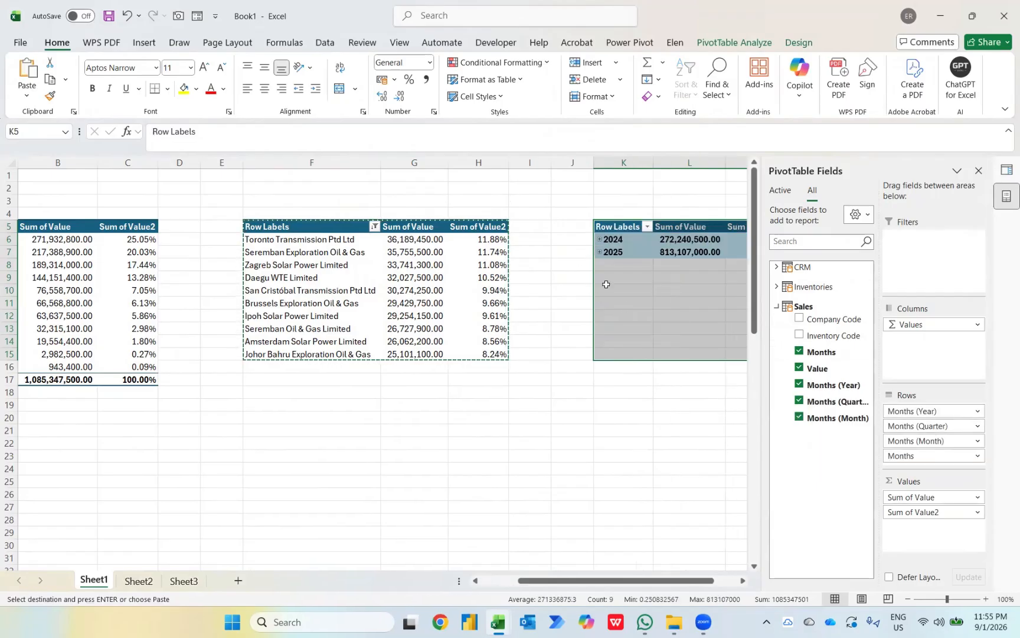
Step: Remove the Months (Year) and date levels from Rows, leaving month names Jan through Dec
left_click_drag(926, 412, 823, 405)
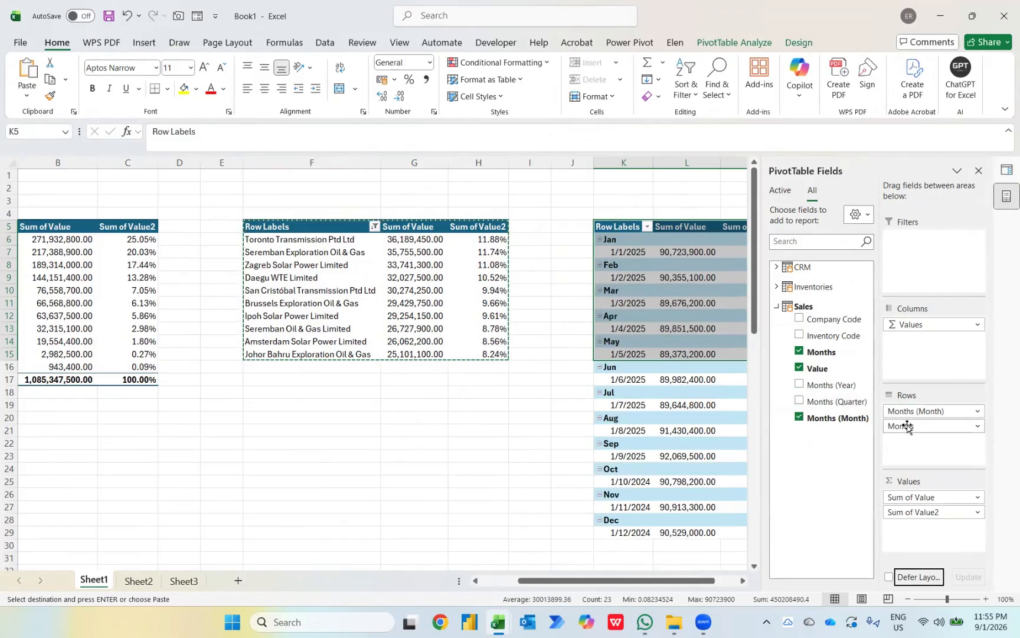
left_click_drag(908, 427, 814, 434)
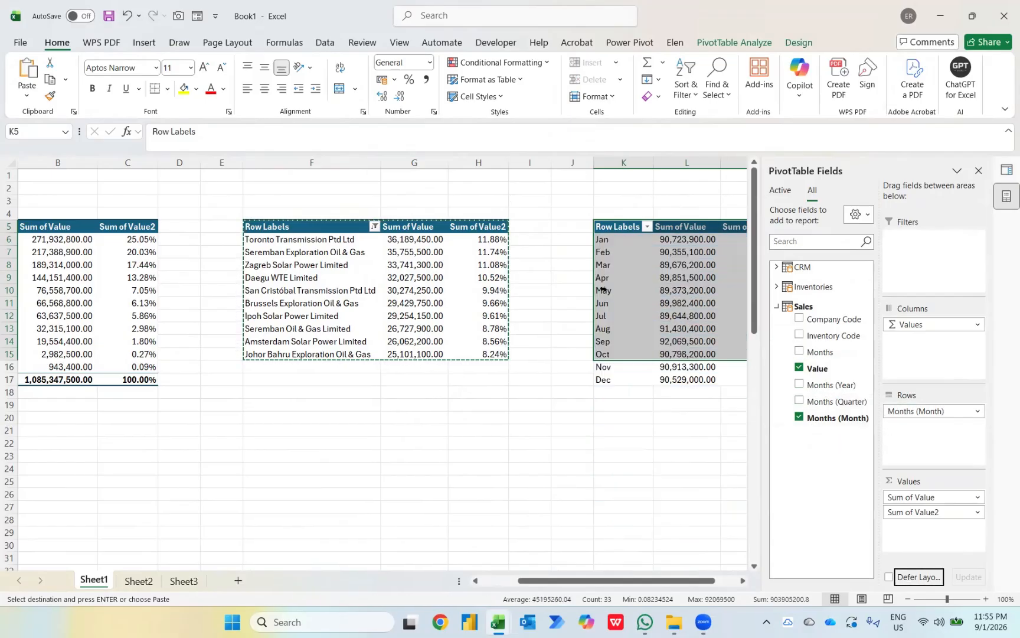
scroll(602, 289, "right", 2)
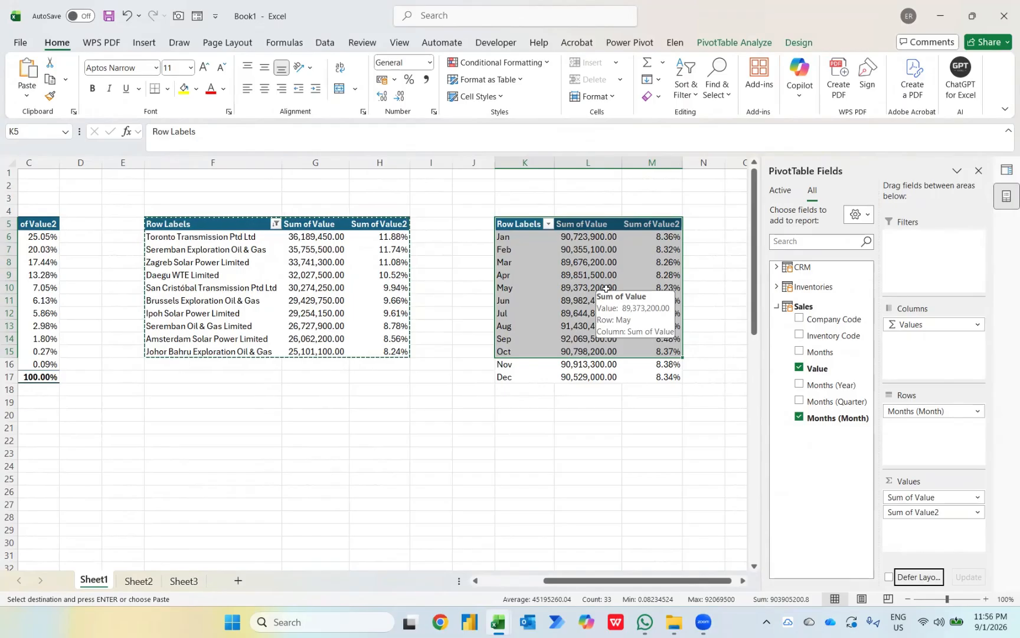
left_click(519, 378)
Step: Move the Dec, Nov and Oct rows to the beginning so months run Oct through Sep
right_click(519, 378)
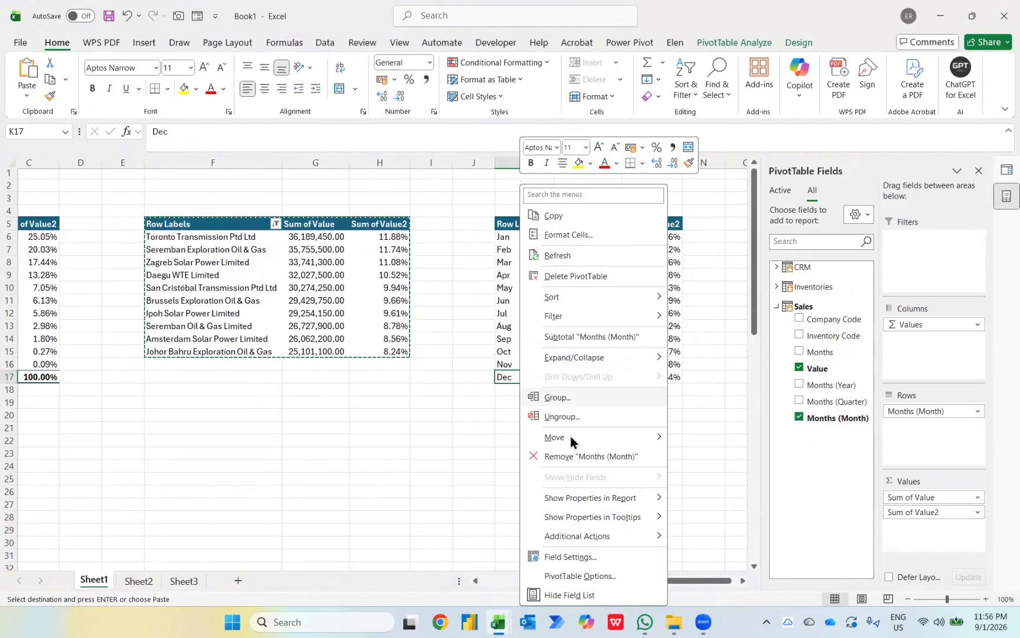
mouse_move(571, 435)
left_click(693, 441)
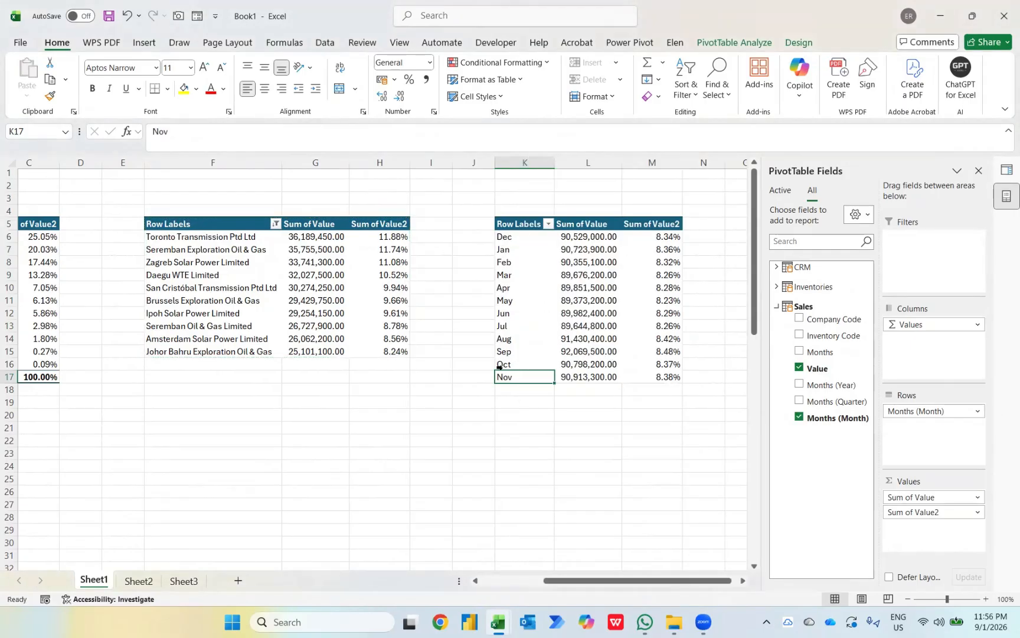
right_click(524, 381)
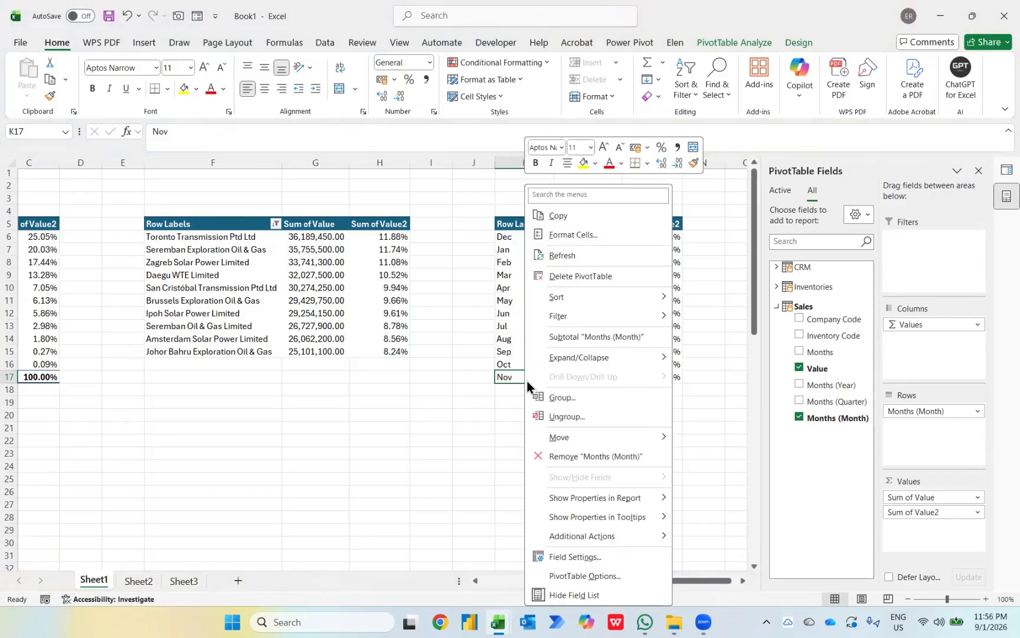
mouse_move(595, 436)
left_click(733, 441)
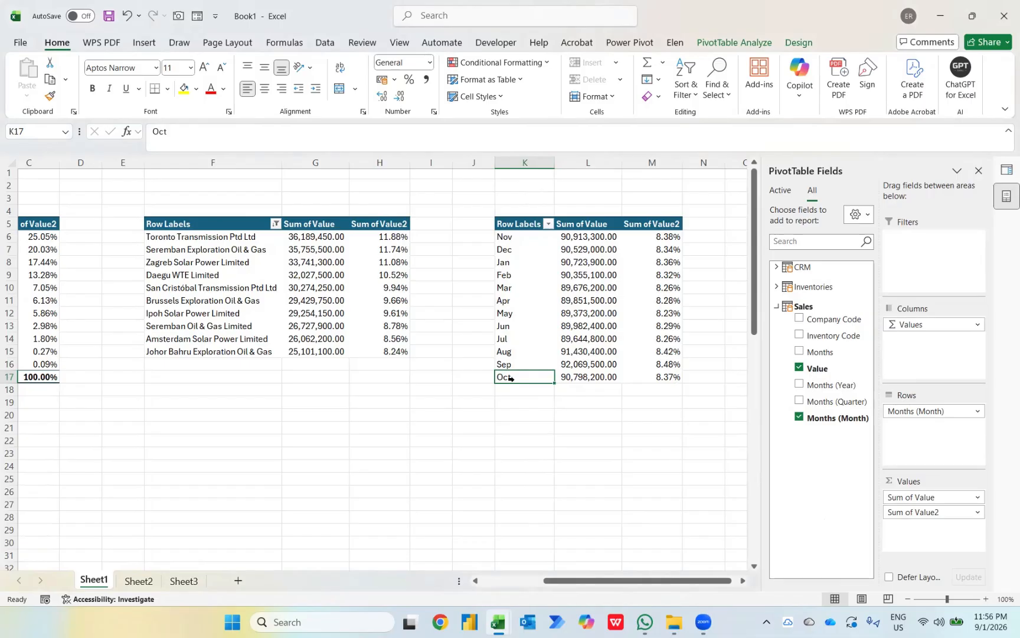
right_click(527, 379)
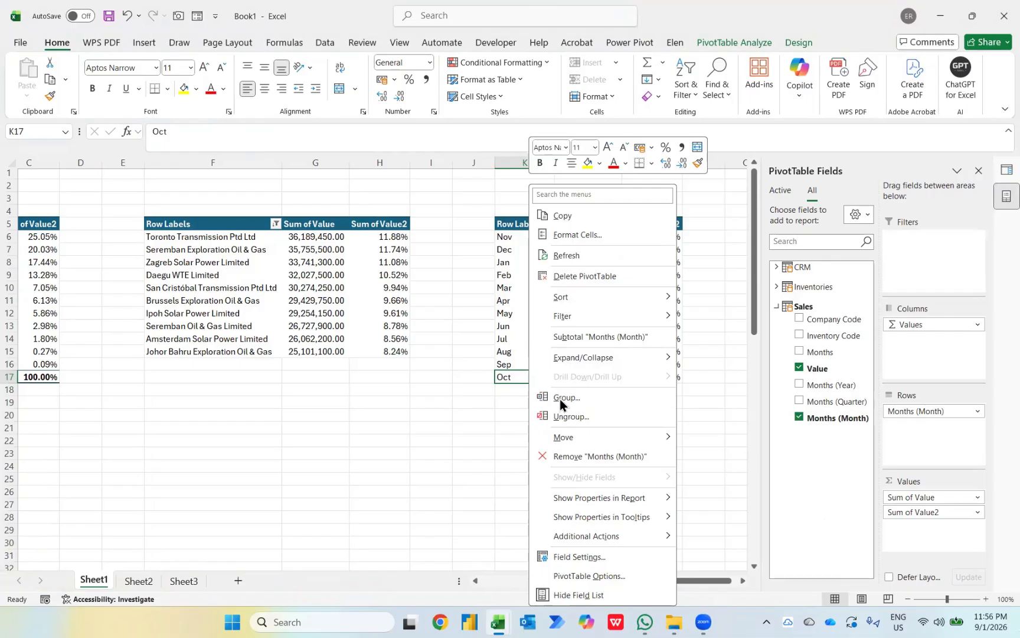
mouse_move(580, 437)
left_click(714, 438)
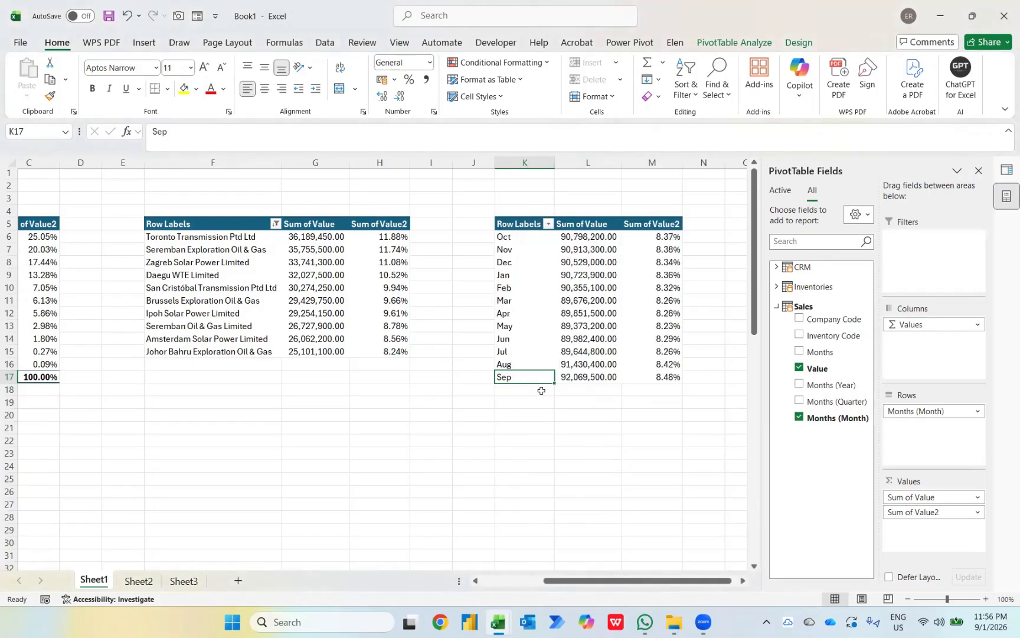
Step: Show Sum of Value2 as % Difference From the (previous) month, based on Months
left_click(662, 235)
right_click(662, 235)
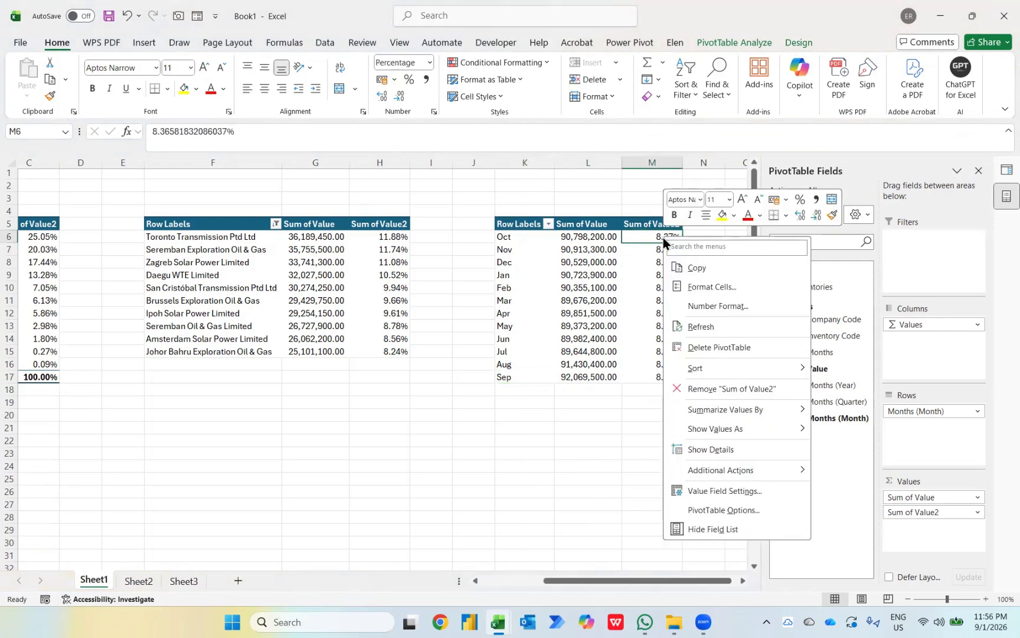
mouse_move(717, 429)
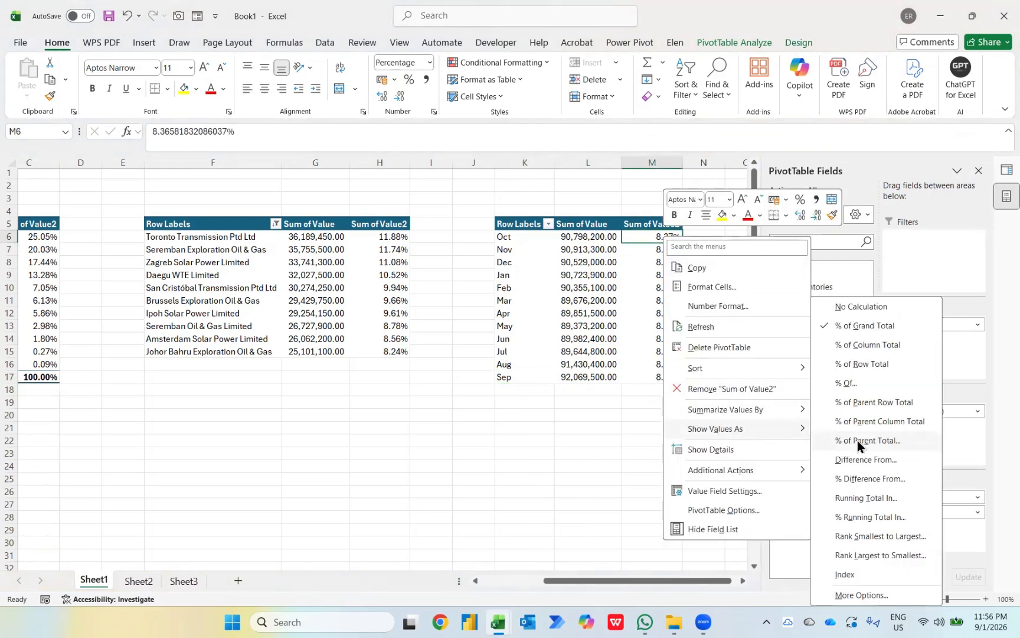
left_click(849, 479)
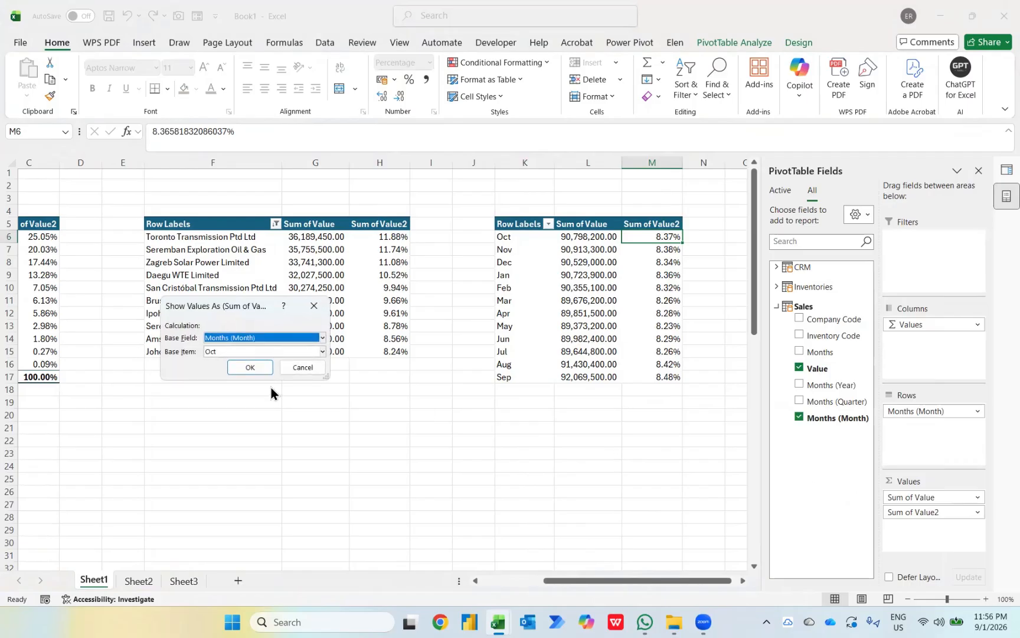
left_click(213, 352)
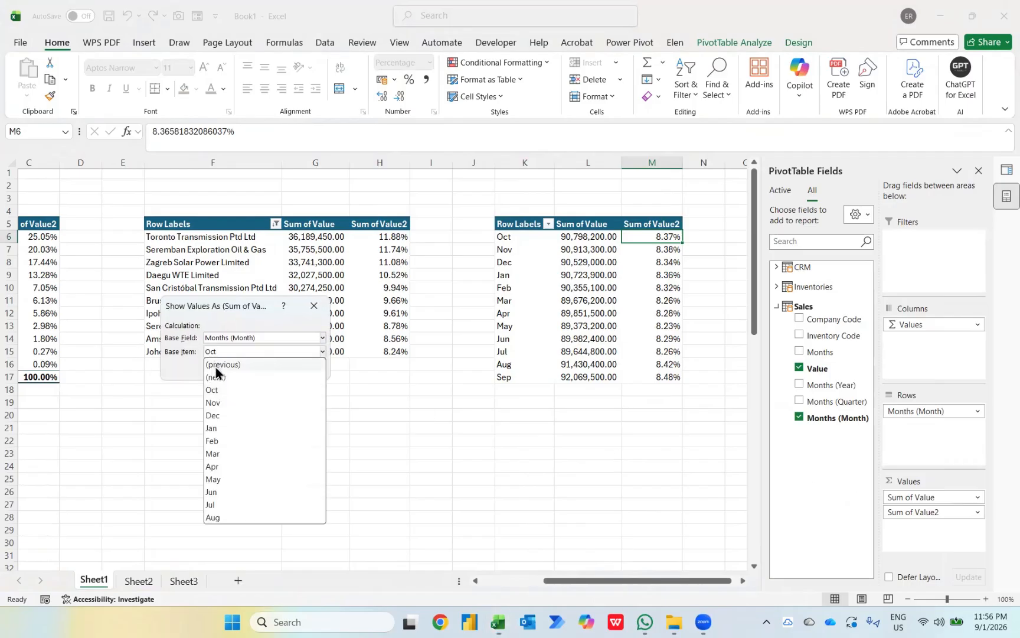
left_click(215, 367)
left_click(235, 366)
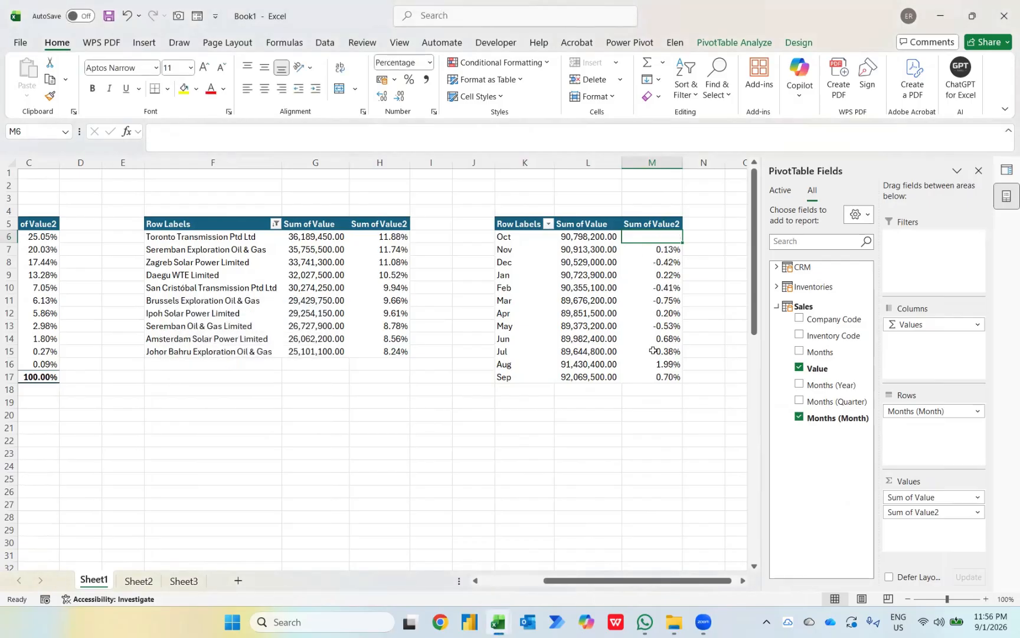
key("Left")
key("Down")
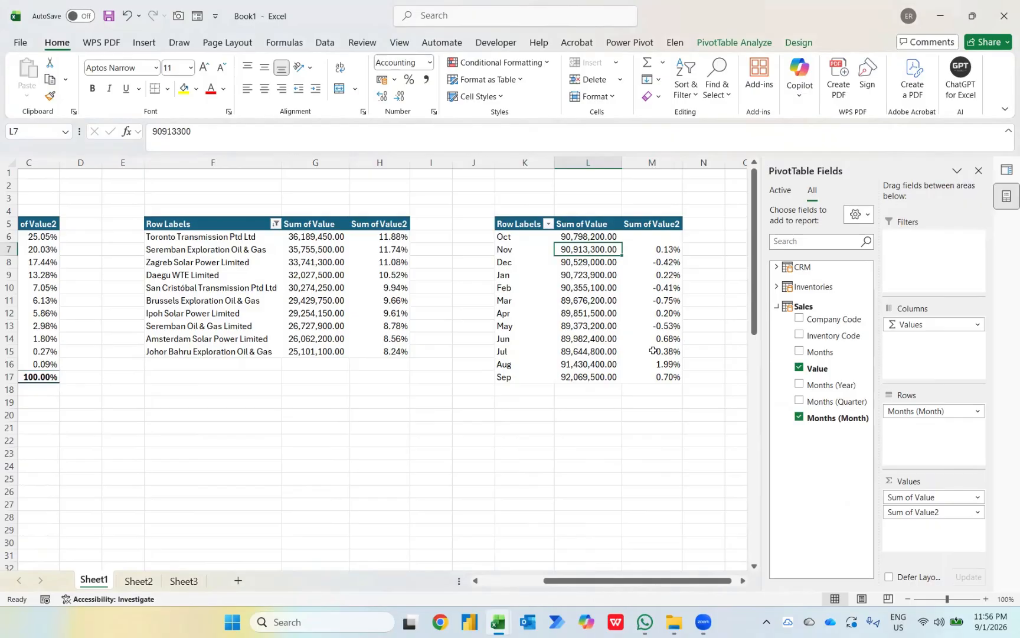
key("Down")
key("Down")
key("Down")
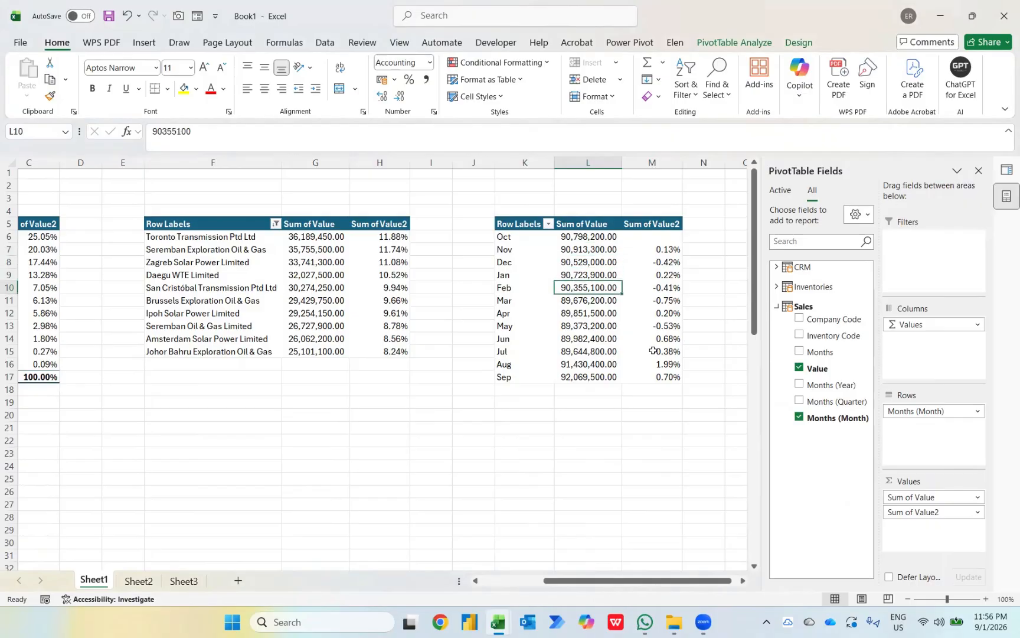
key("Down")
key("Down")
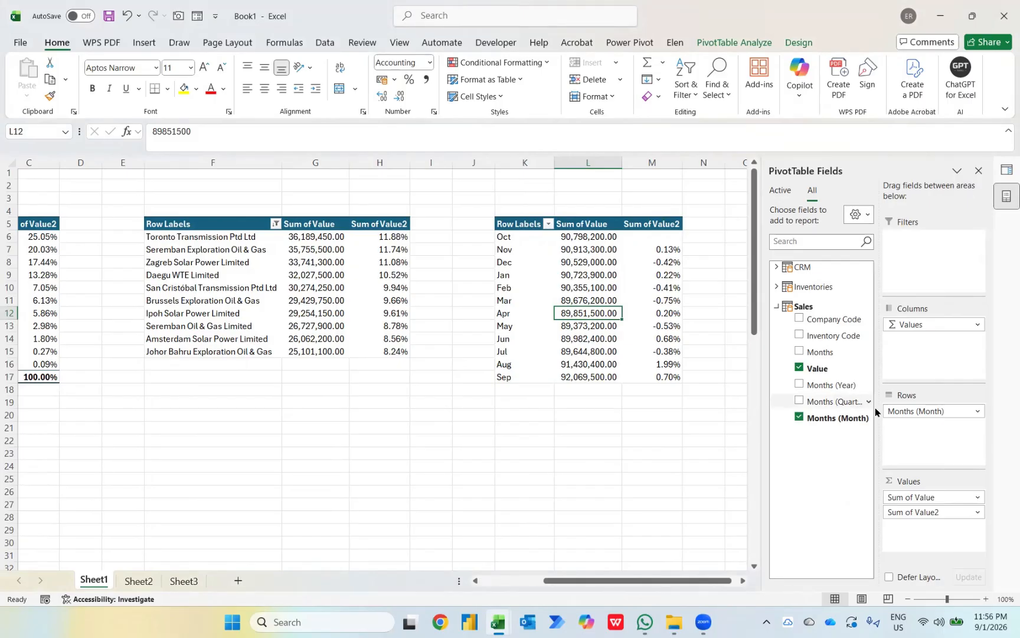
Step: Add Value again as Sum of Value3 and show it as a Running Total In Months
left_click_drag(818, 368, 916, 536)
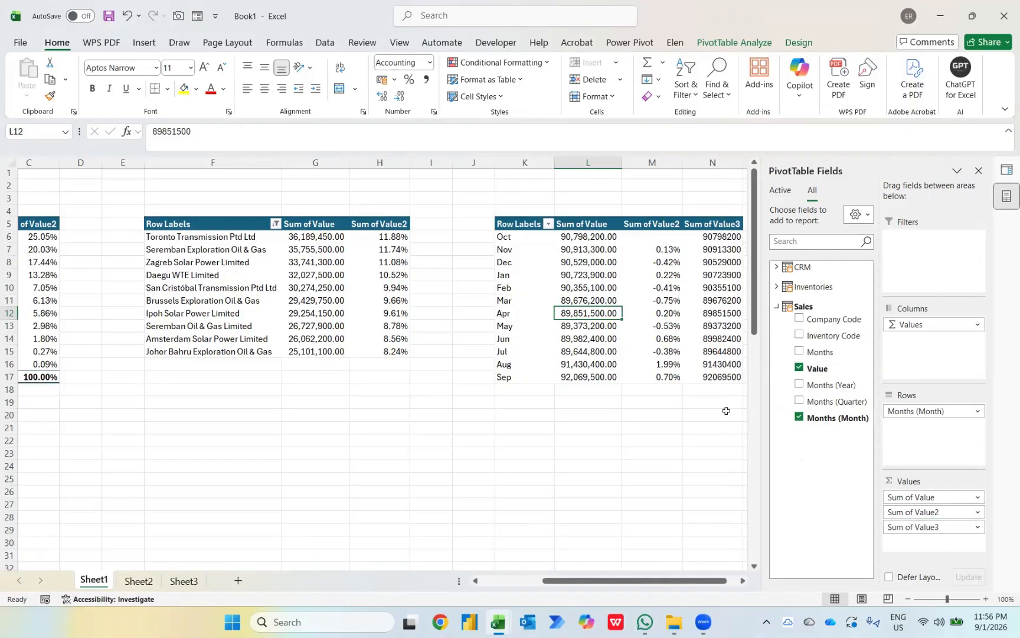
right_click(658, 235)
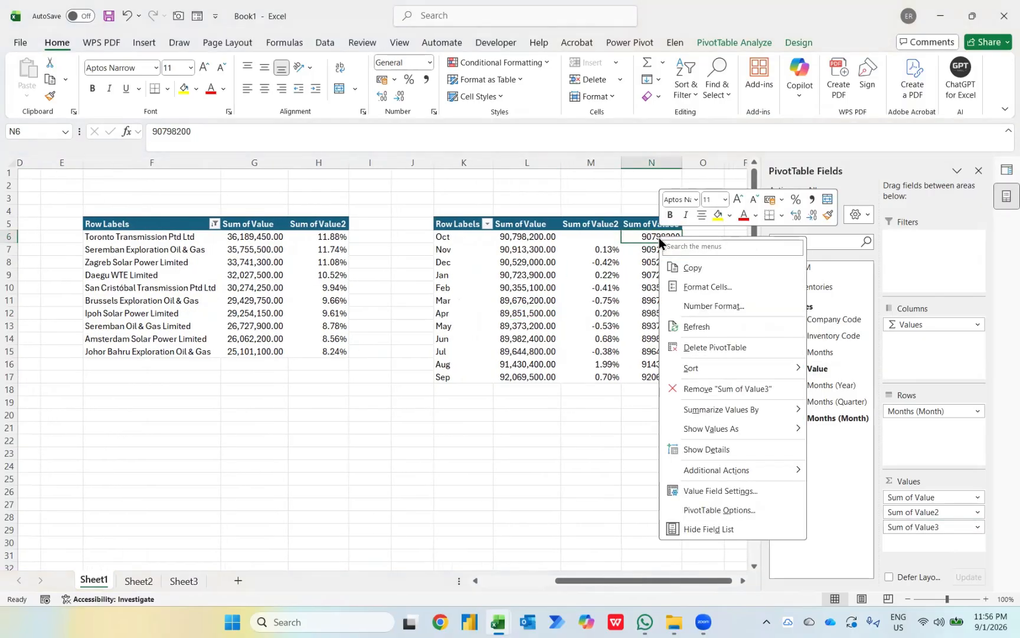
mouse_move(790, 433)
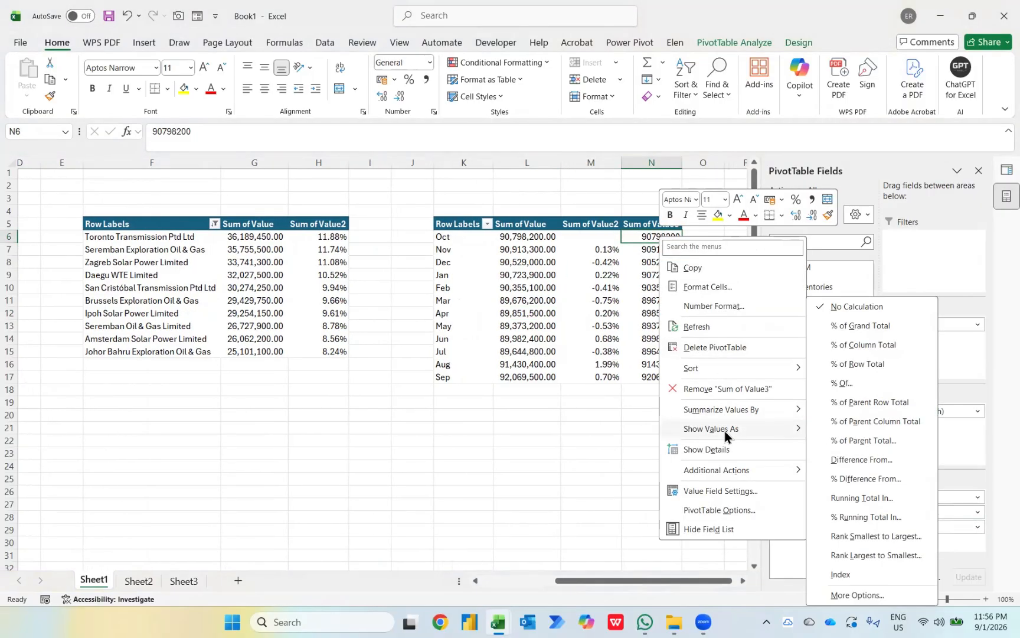
left_click(858, 501)
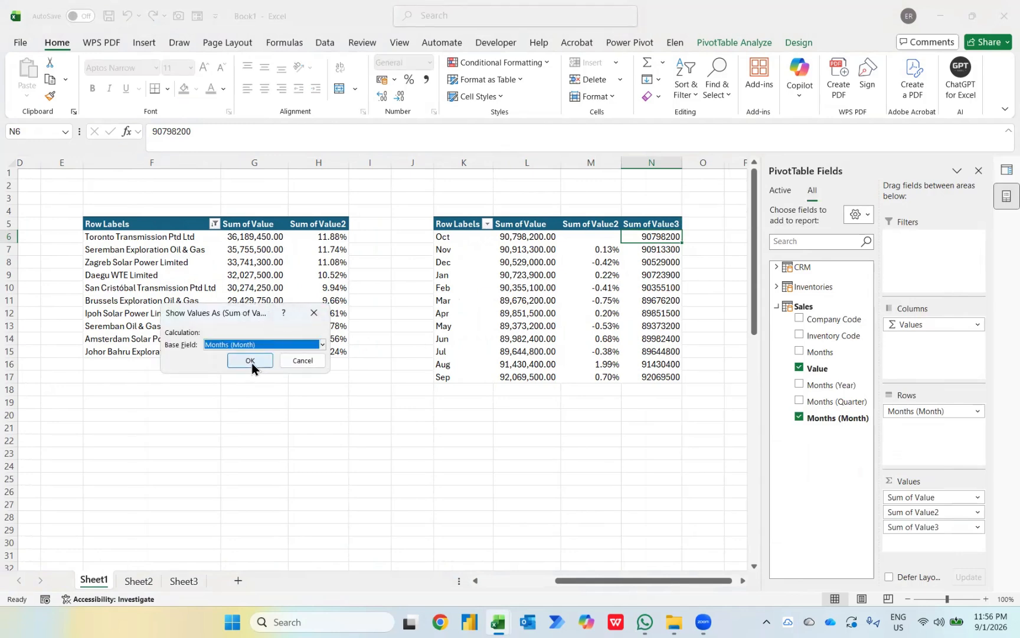
left_click(253, 361)
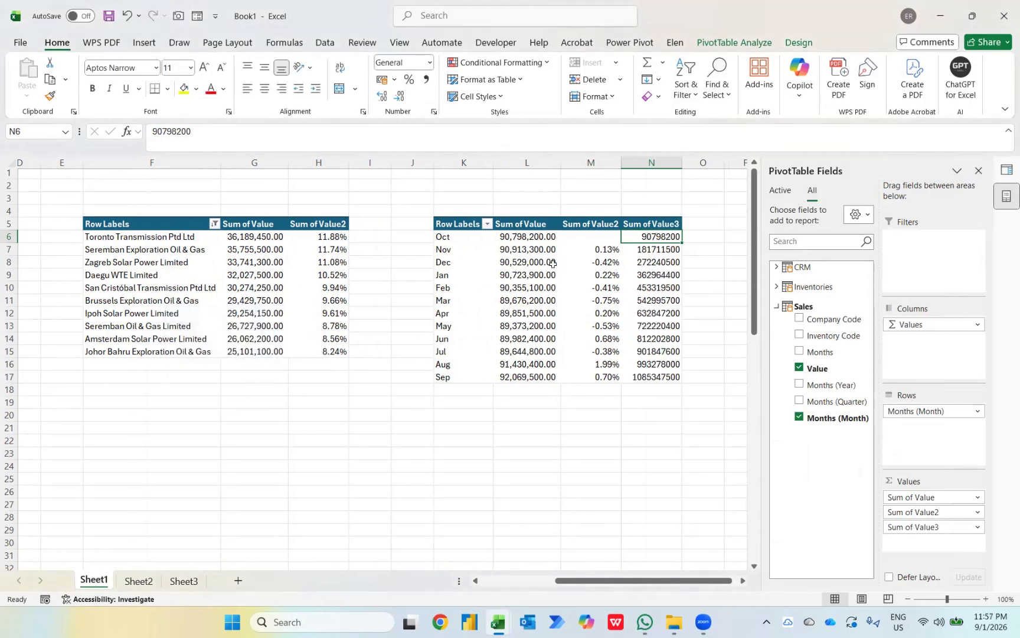
right_click(644, 235)
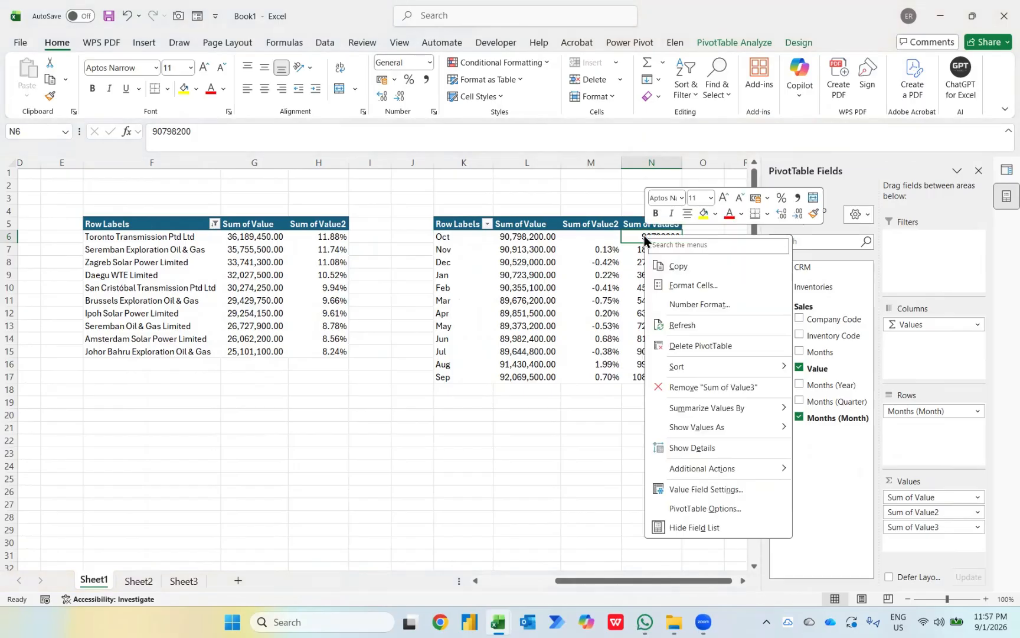
Step: Format Sum of Value3 as Accounting with 2 decimals and symbol None
left_click(688, 301)
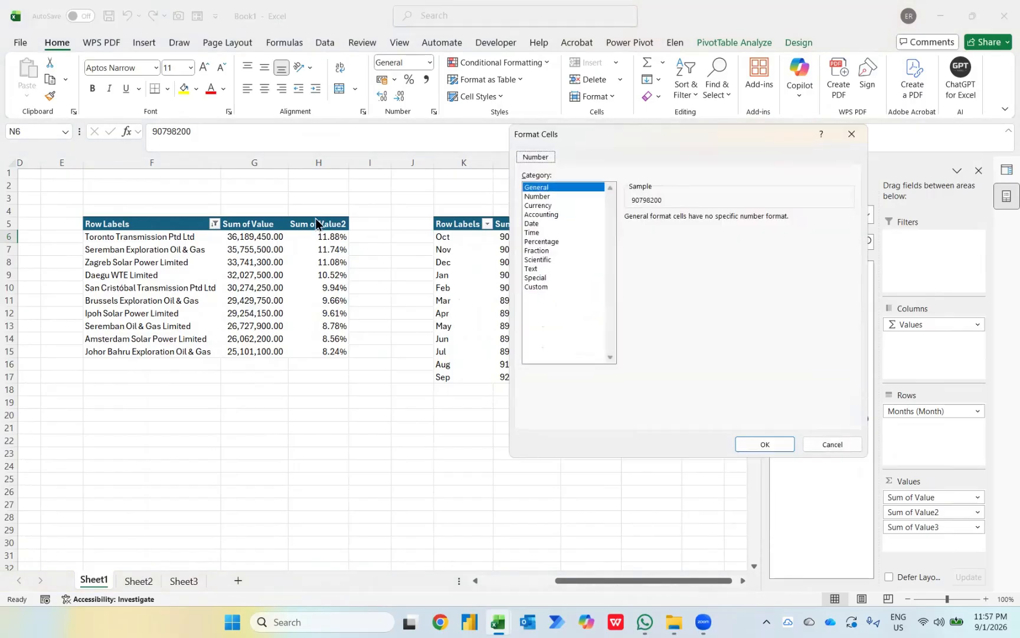
left_click(552, 215)
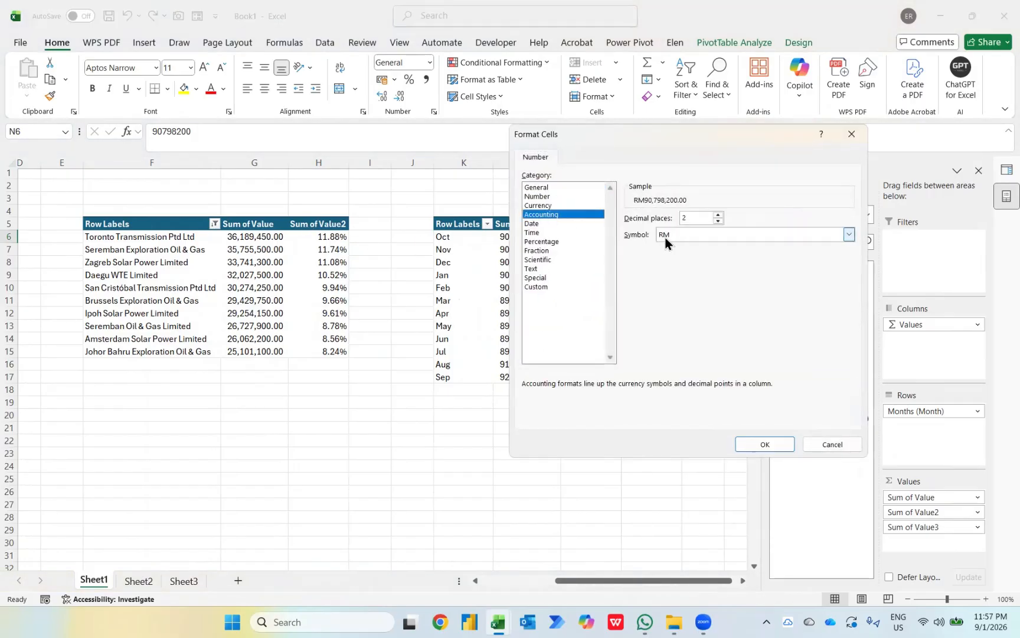
left_click(752, 443)
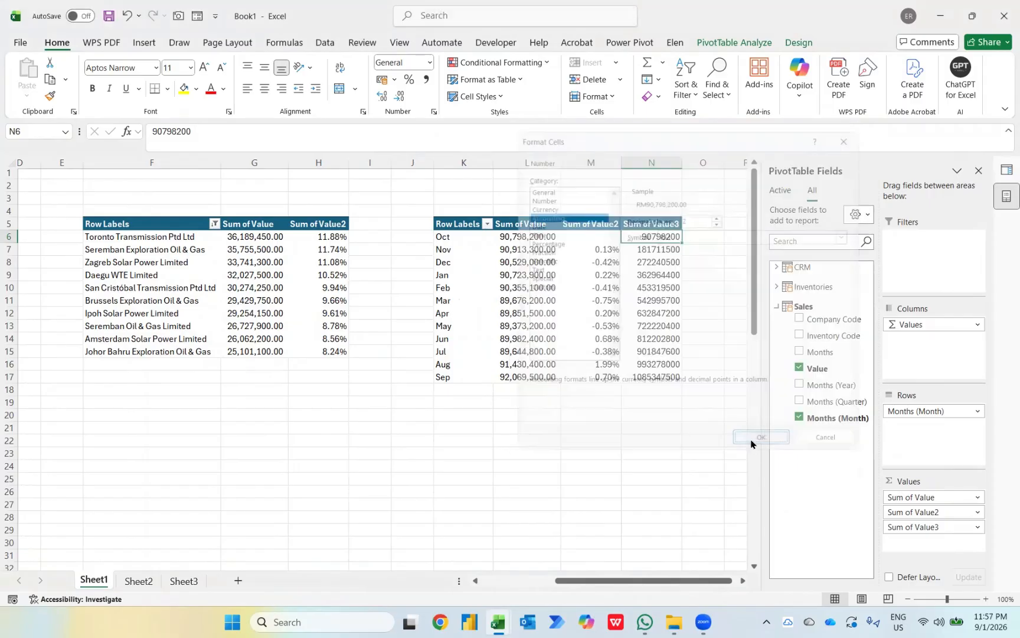
right_click(650, 237)
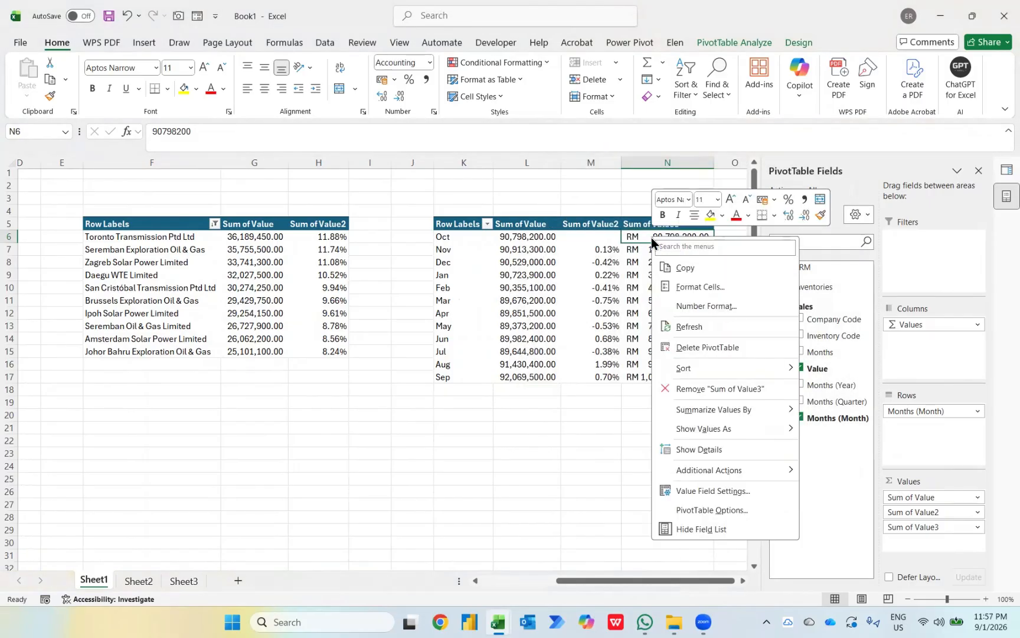
left_click(683, 307)
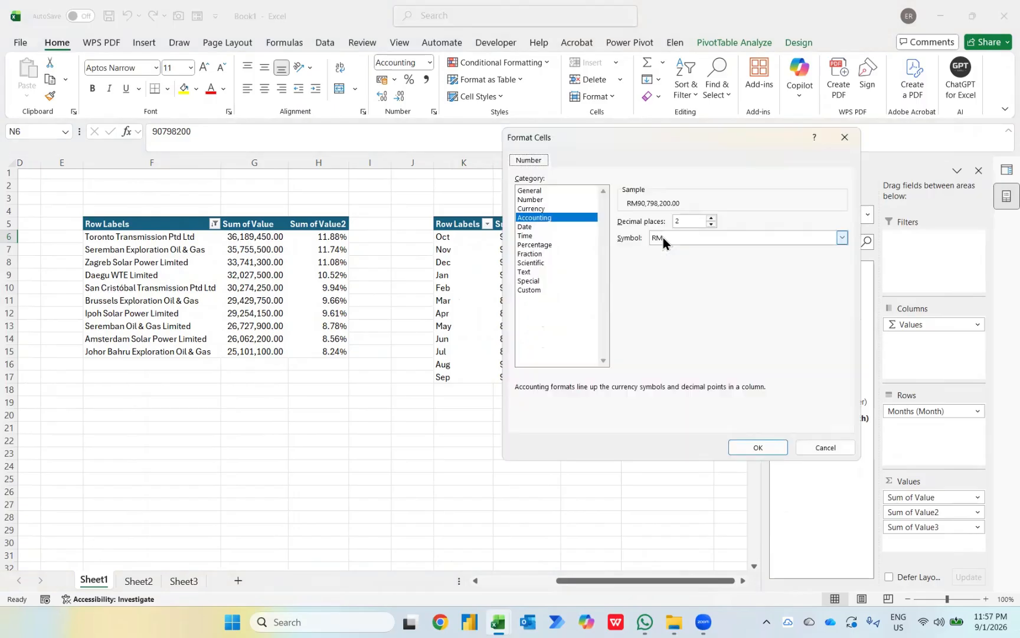
left_click(664, 237)
left_click(657, 250)
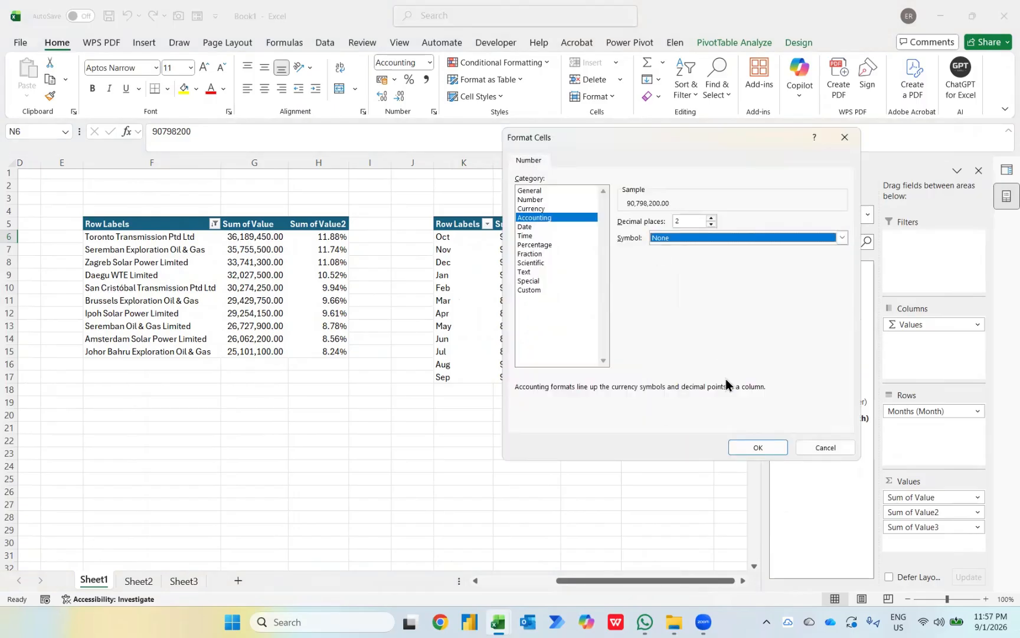
left_click(743, 447)
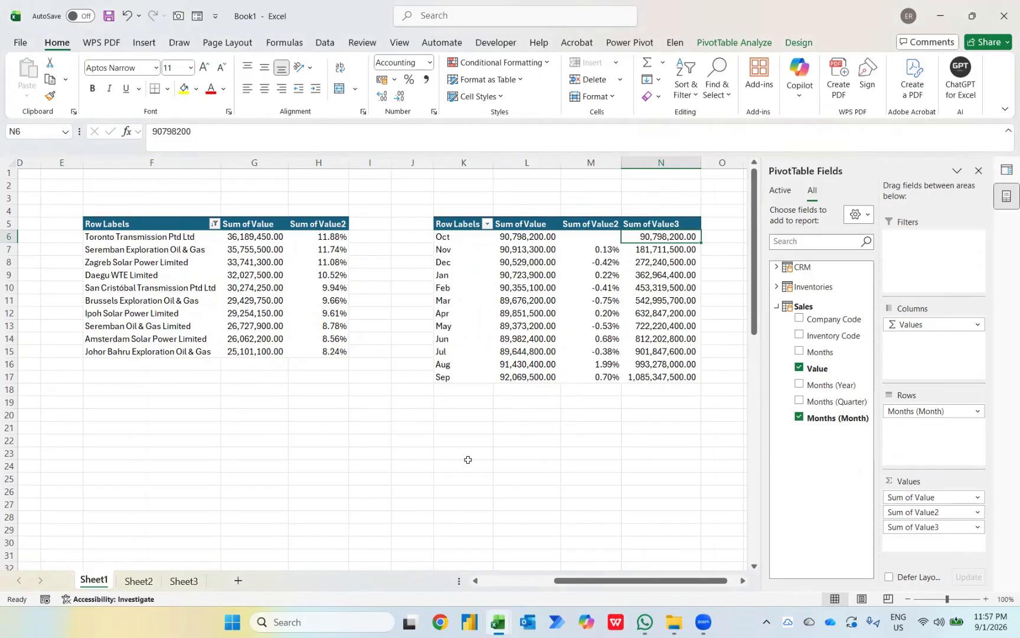
Step: Scroll the sheet and select a cell in the sub-product PivotTable
scroll(468, 460, "left", 10)
scroll(468, 460, "down", 1)
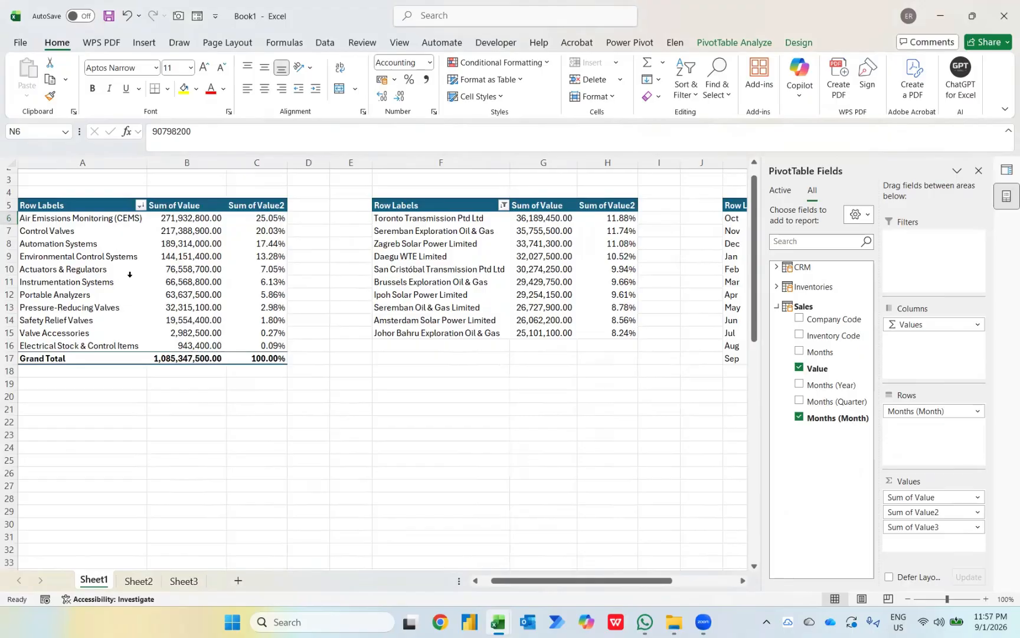
scroll(130, 274, "up", 1)
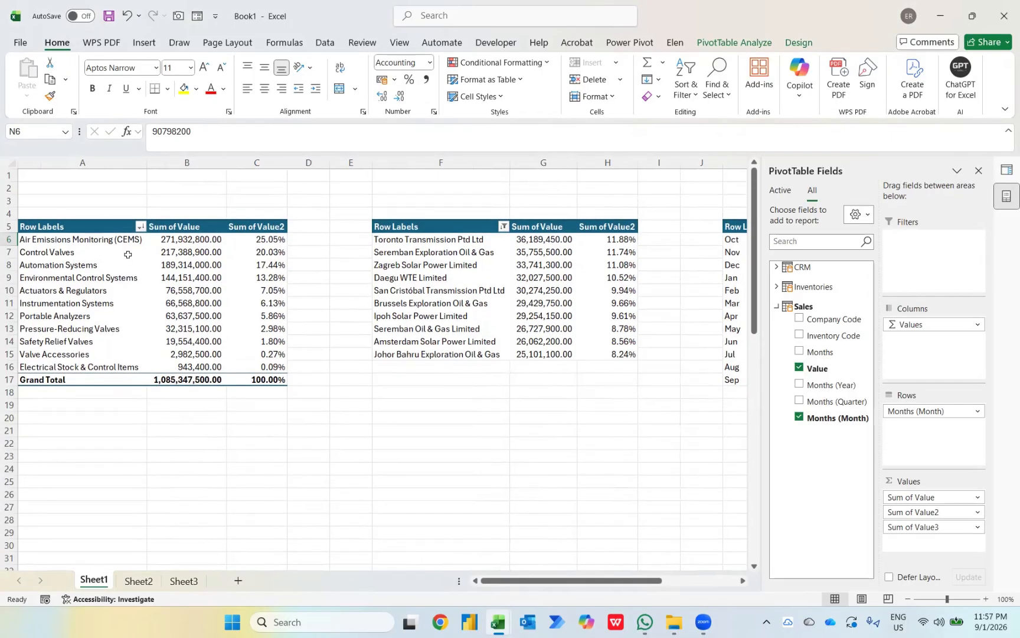
left_click(128, 255)
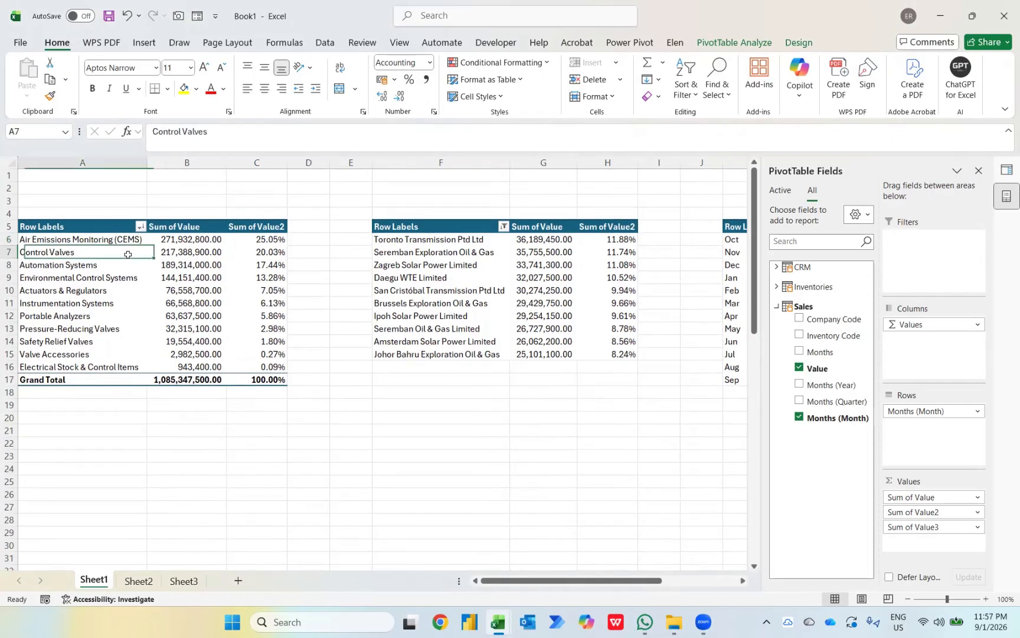
Step: Hide the Row Labels field header, rename B5 to Total Sales, and centre header row 5
left_click(743, 37)
left_click(941, 74)
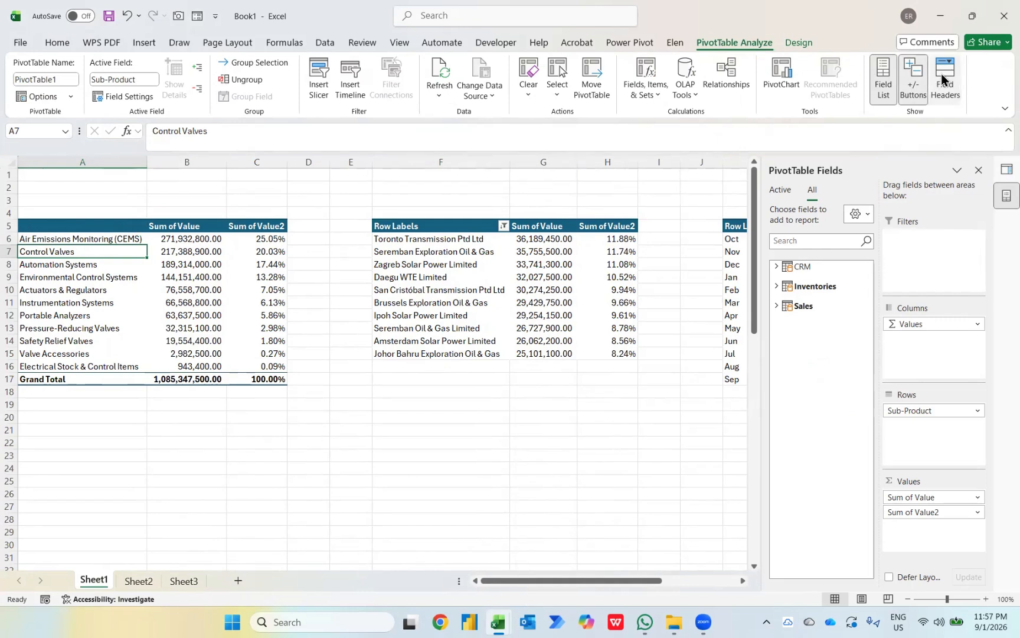
key("Up")
key("Right")
key("Up")
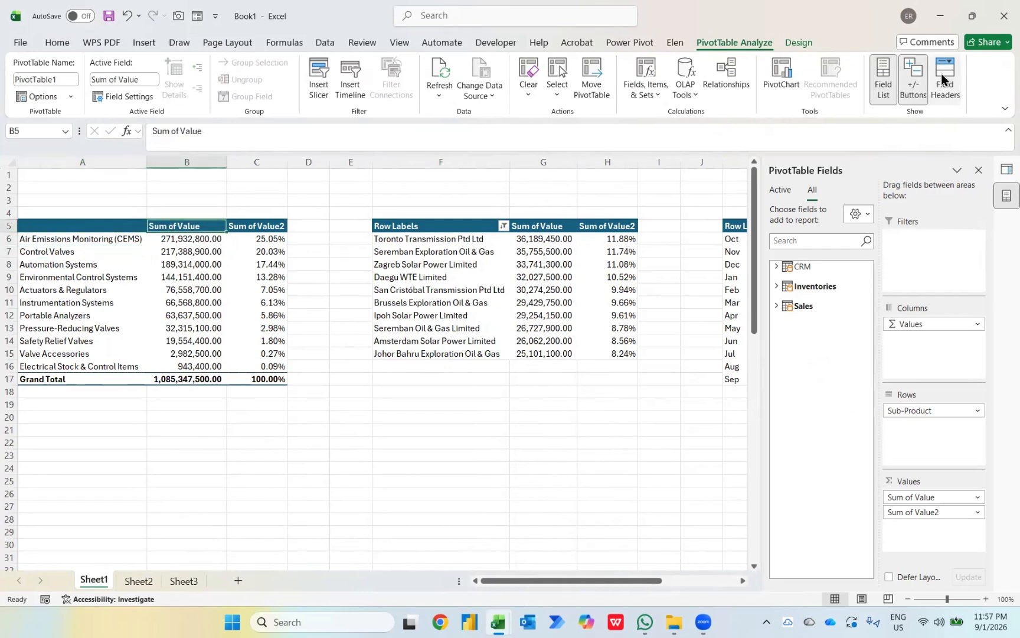
type("Total Sales")
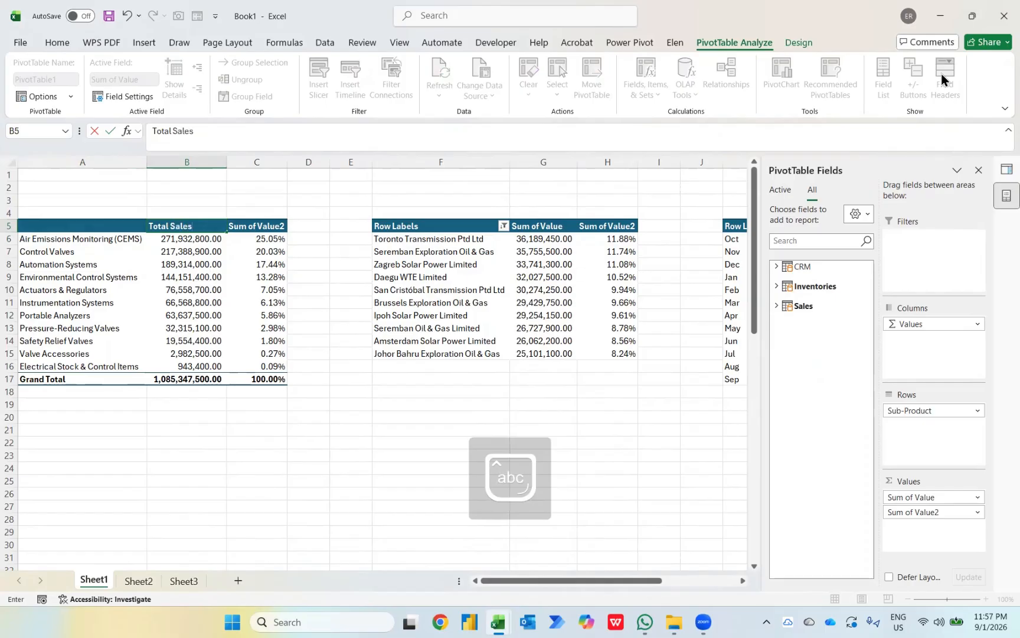
key("Return")
key("Up")
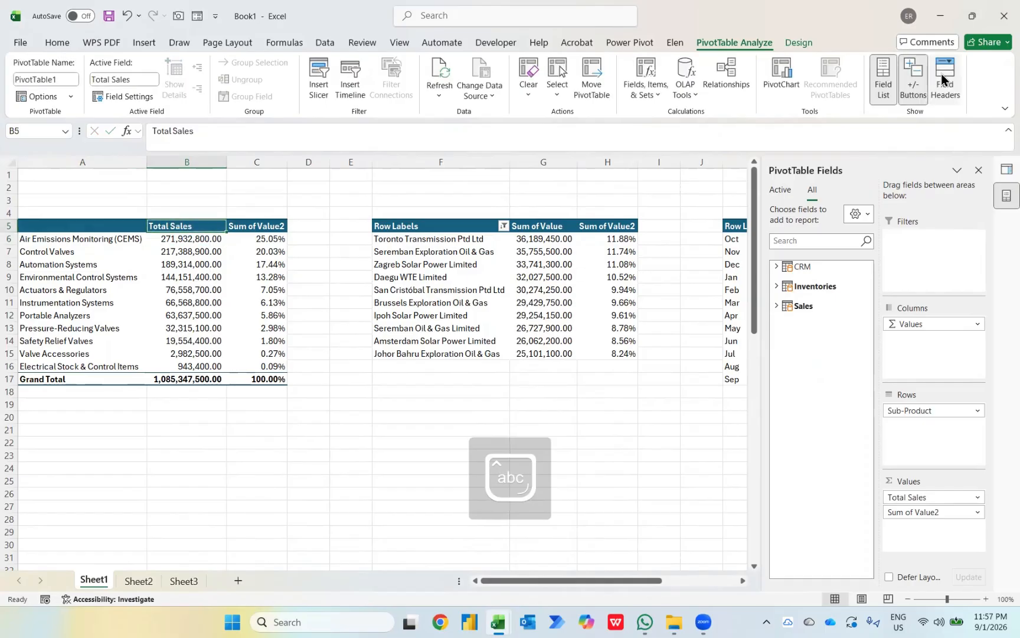
key("shift+space")
key("alt+h")
key("a")
key("c")
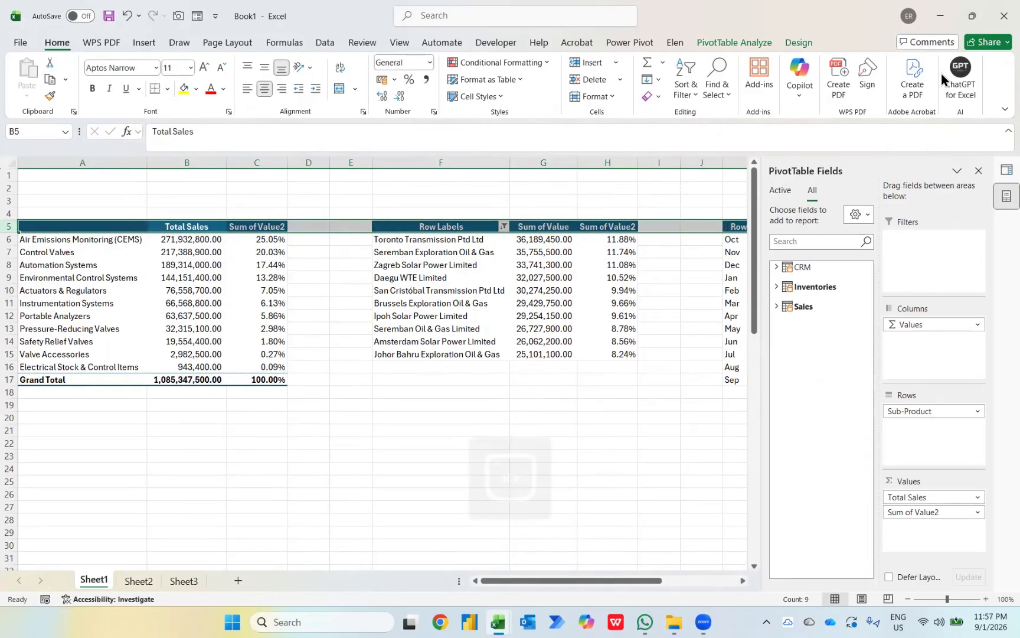
Step: Rename the C5 header to Allocation (%)
key("Right")
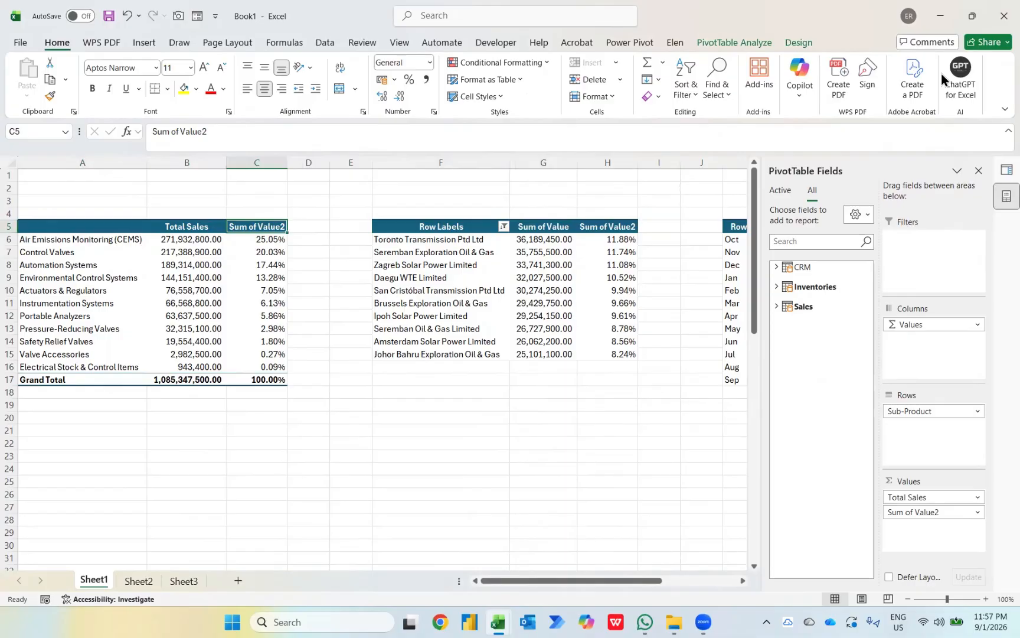
type("Allocat")
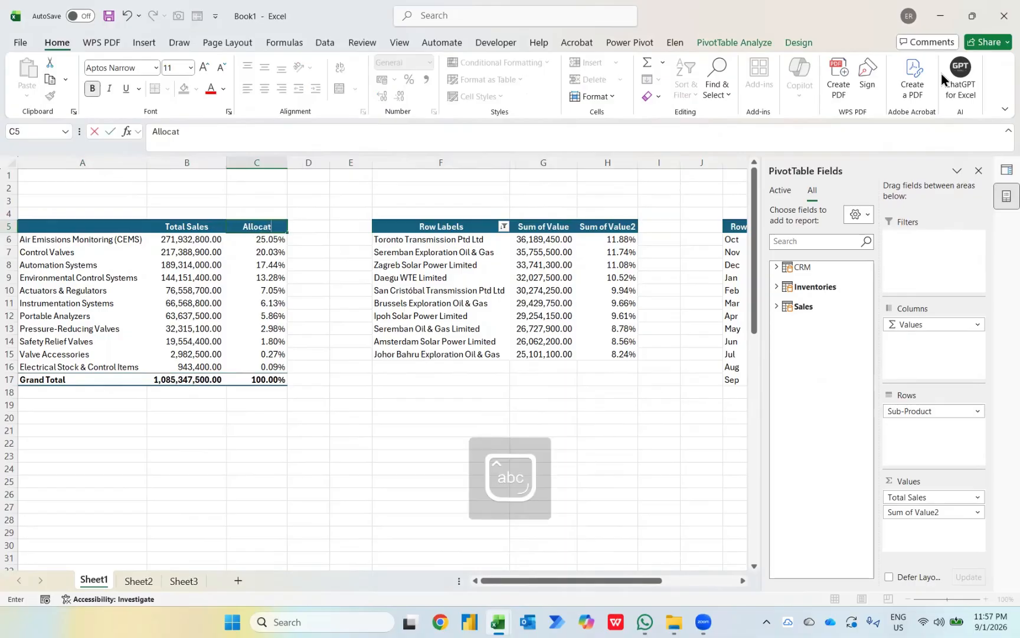
type("ion (%)")
key("Return")
key("Up")
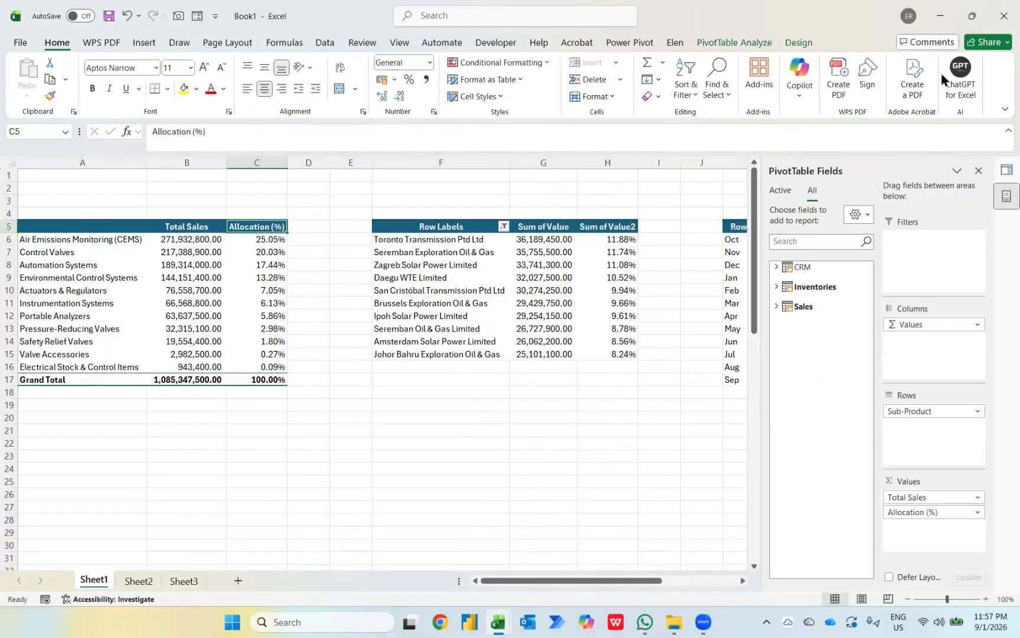
key("Left")
key("Right")
key("Down")
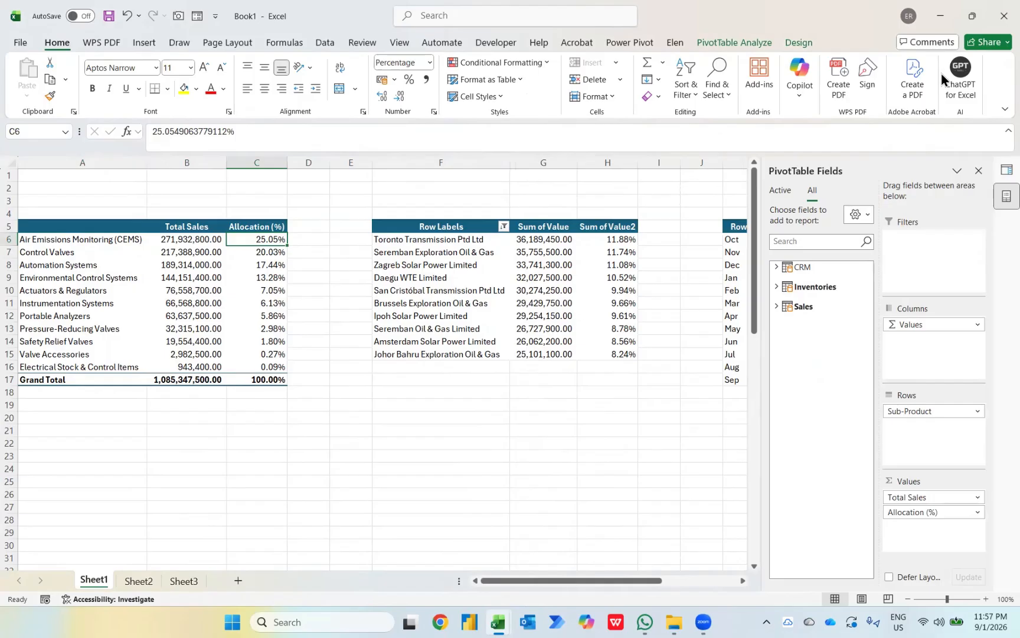
key("Left")
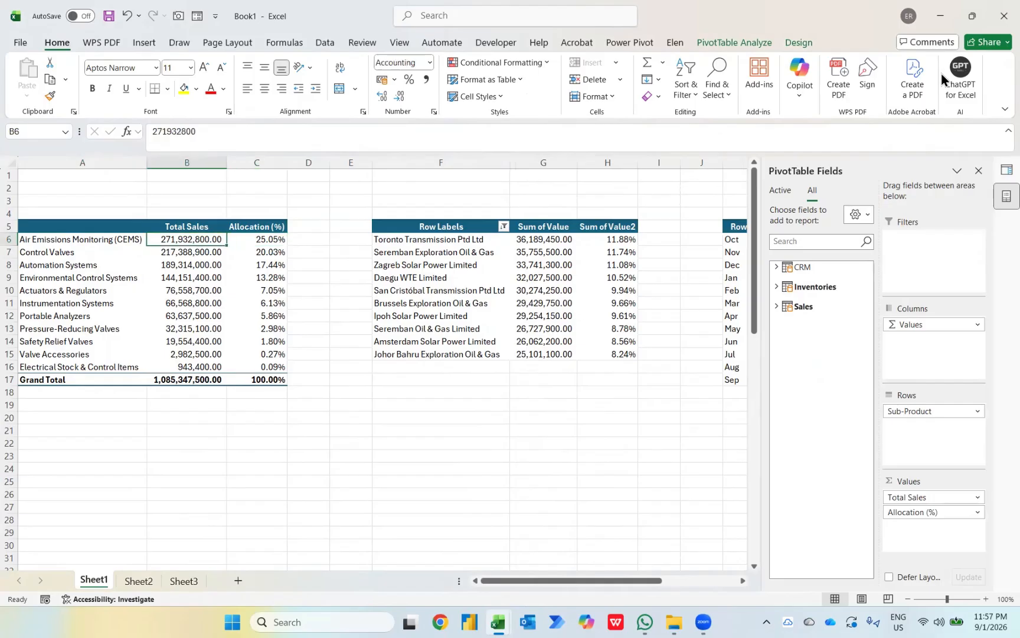
Step: Apply a Green-Yellow-Red colour scale to all Total Sales cells, excluding the Grand Total
key("ctrl+shift+Down")
key("shift+Up")
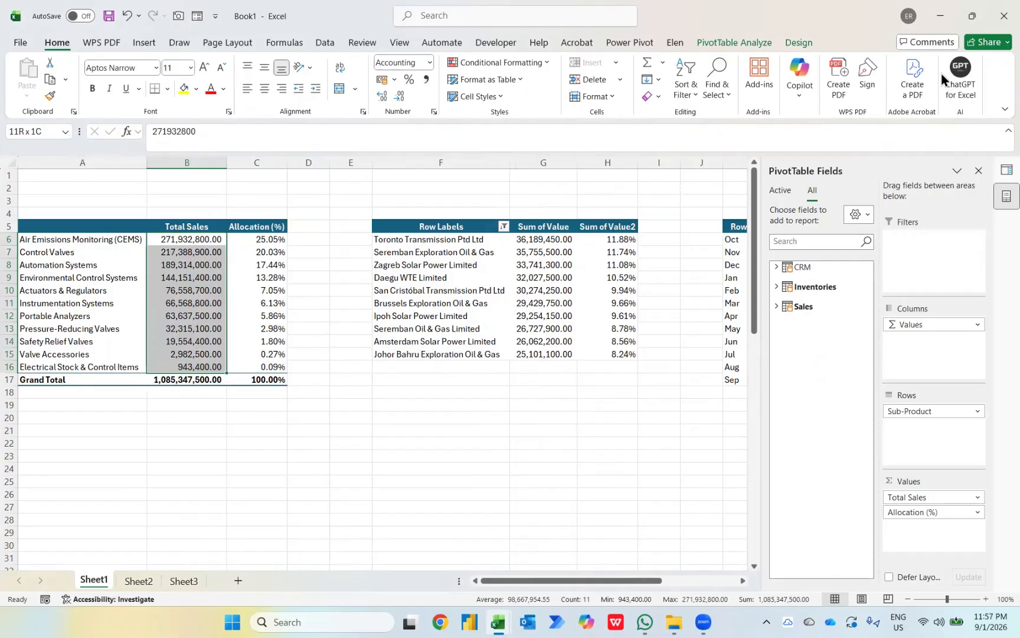
left_click(543, 62)
mouse_move(552, 171)
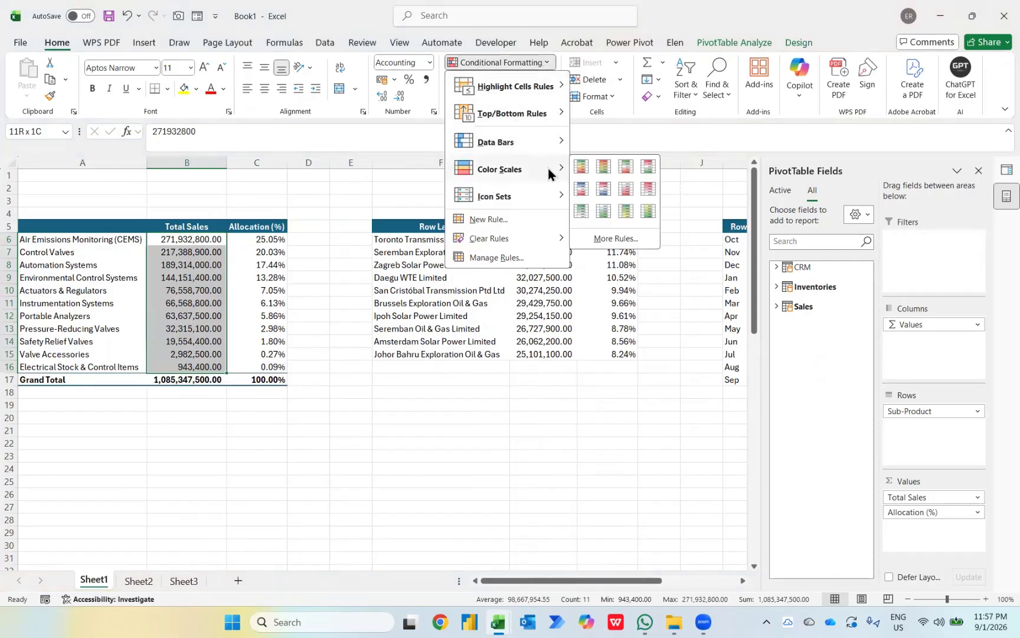
left_click(579, 171)
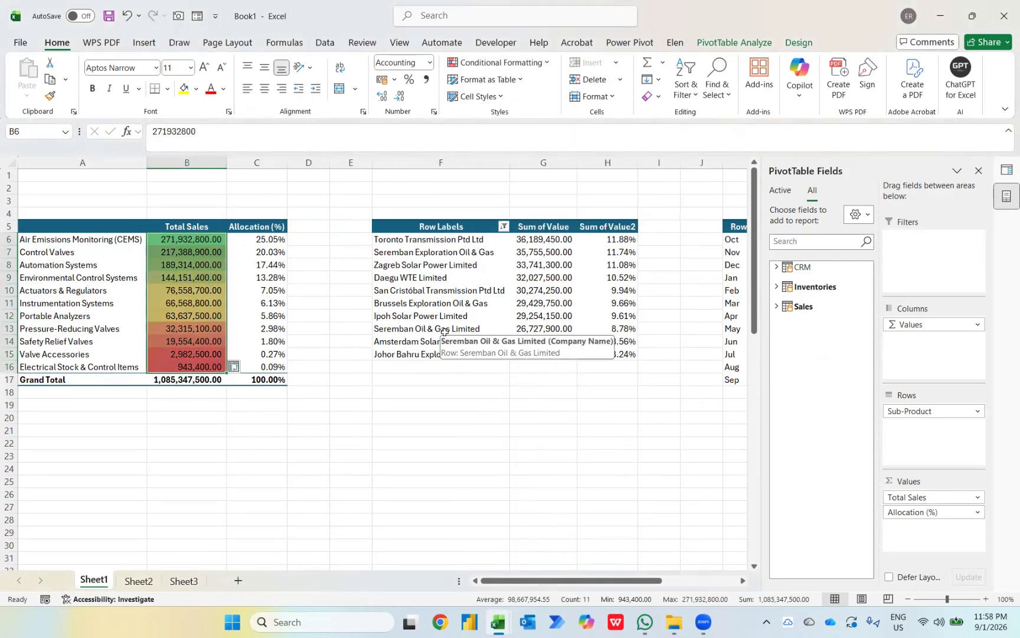
left_click(236, 366)
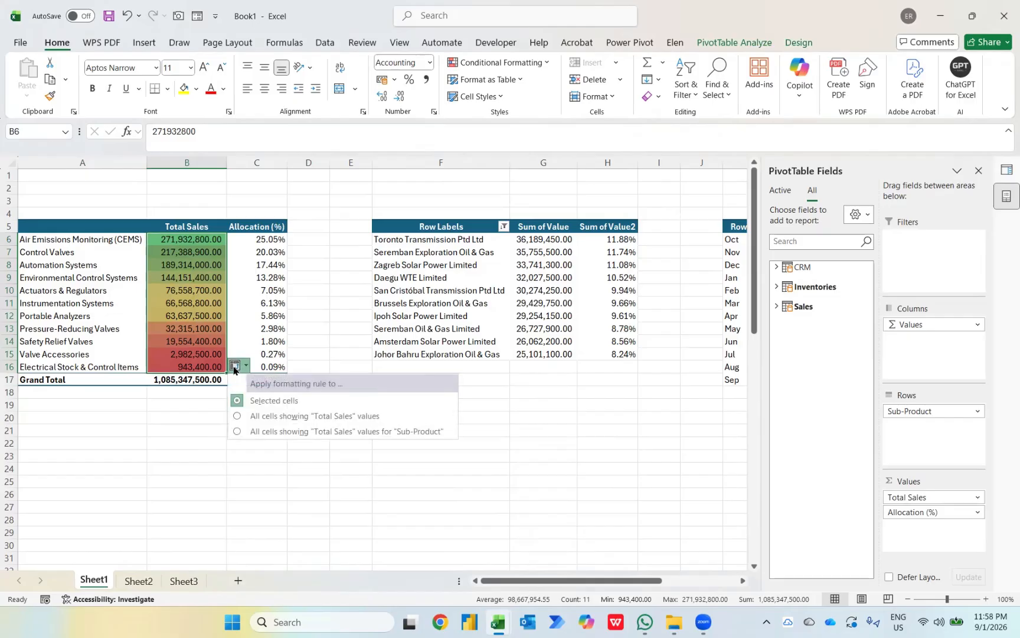
left_click(279, 415)
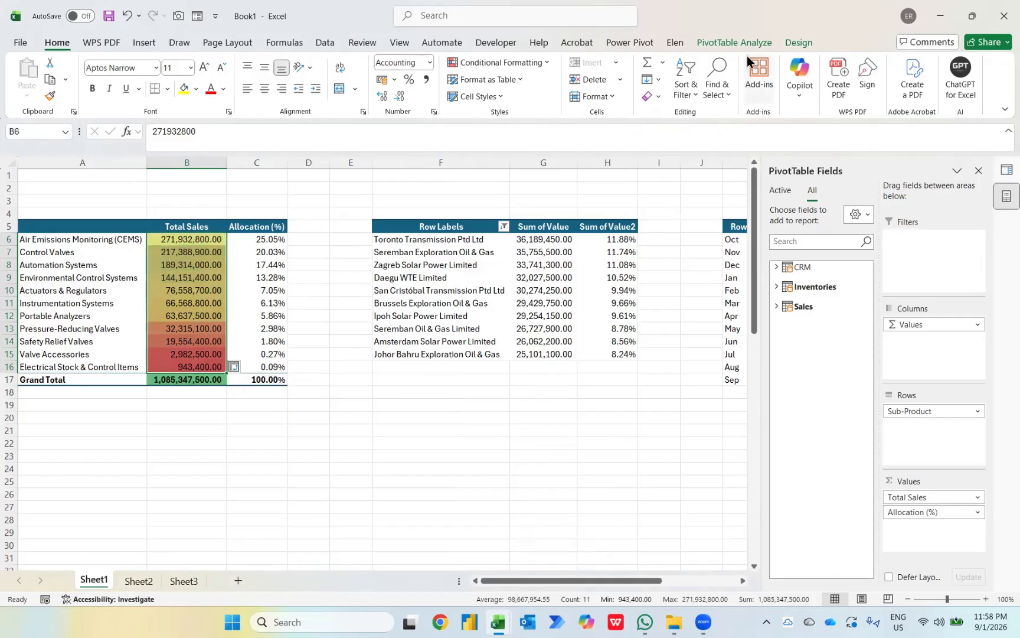
Step: Turn Grand Totals off for rows and columns in the sub-product PivotTable
left_click(797, 43)
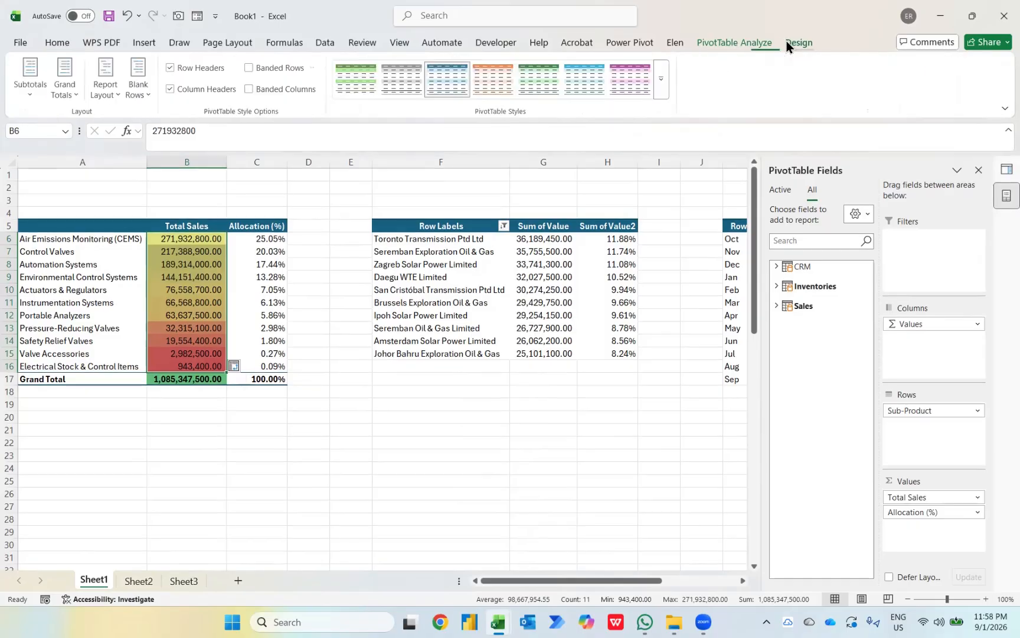
left_click(72, 86)
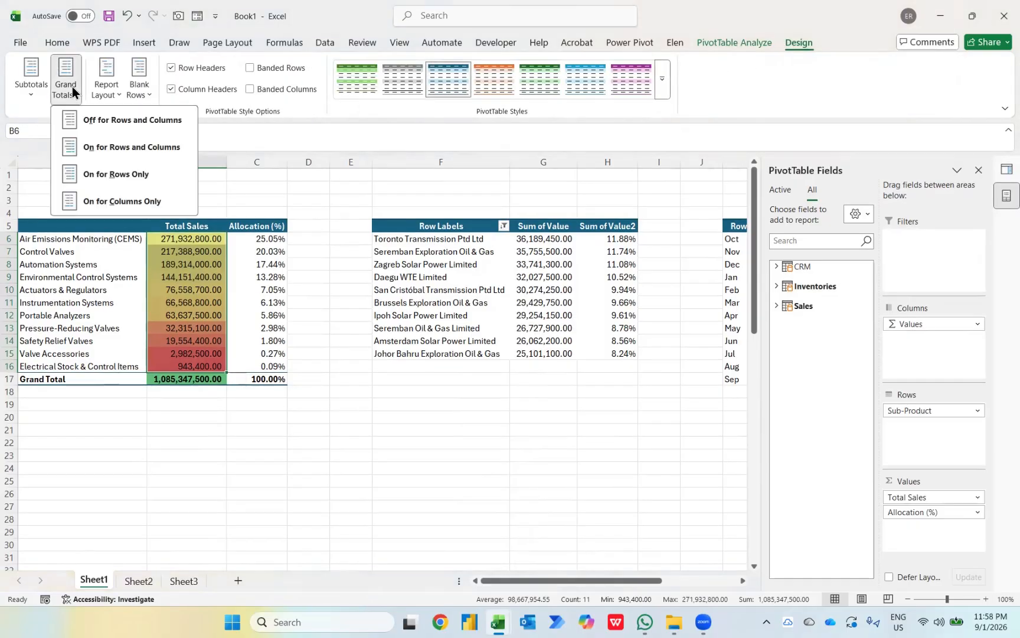
left_click(98, 113)
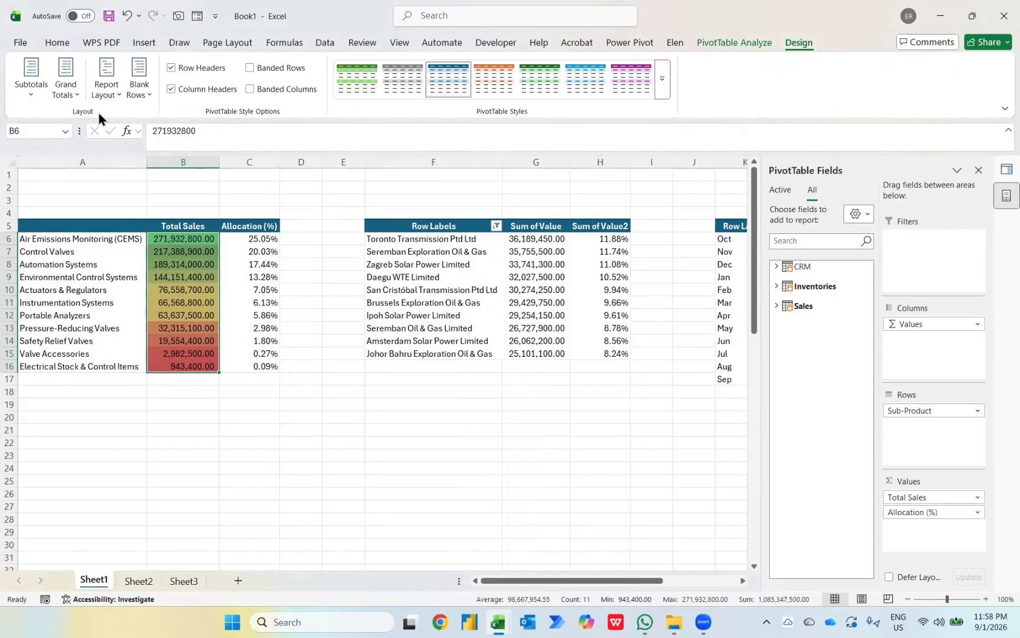
key("Right")
key("Left")
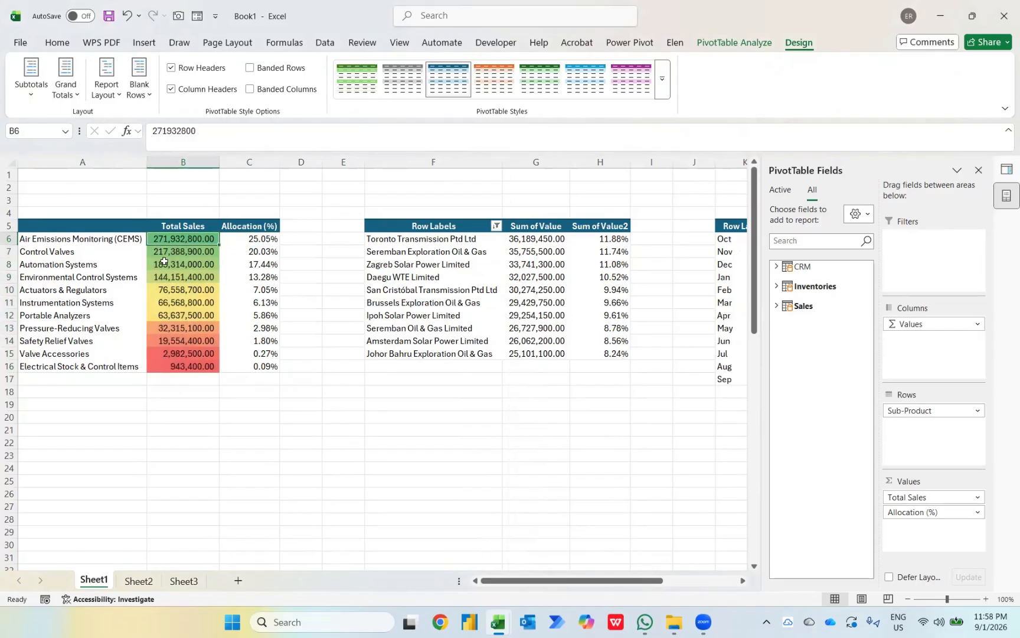
key("Right")
key("Right")
key("Right")
key("Right")
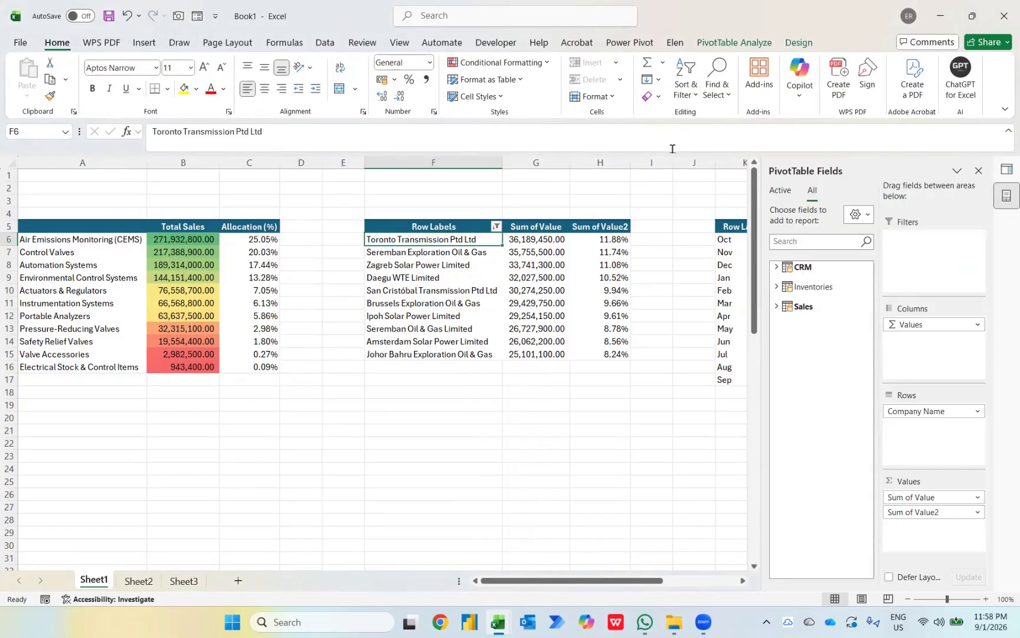
Step: Hide the field headers and title the G5 value column Top 10 Customers
left_click(738, 42)
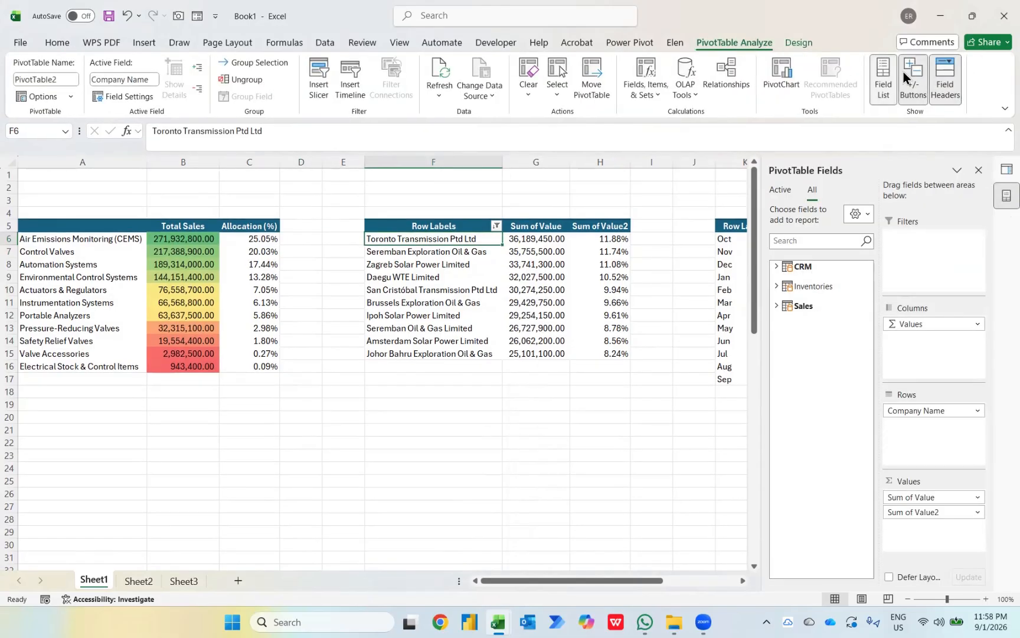
left_click(944, 70)
key("Up")
key("Right")
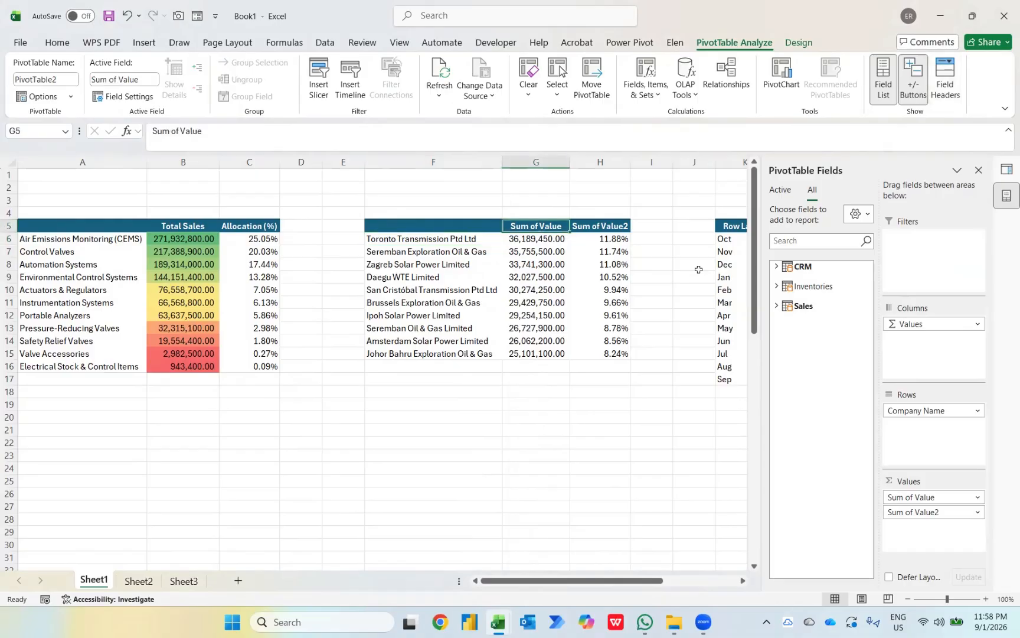
type("Total Sales")
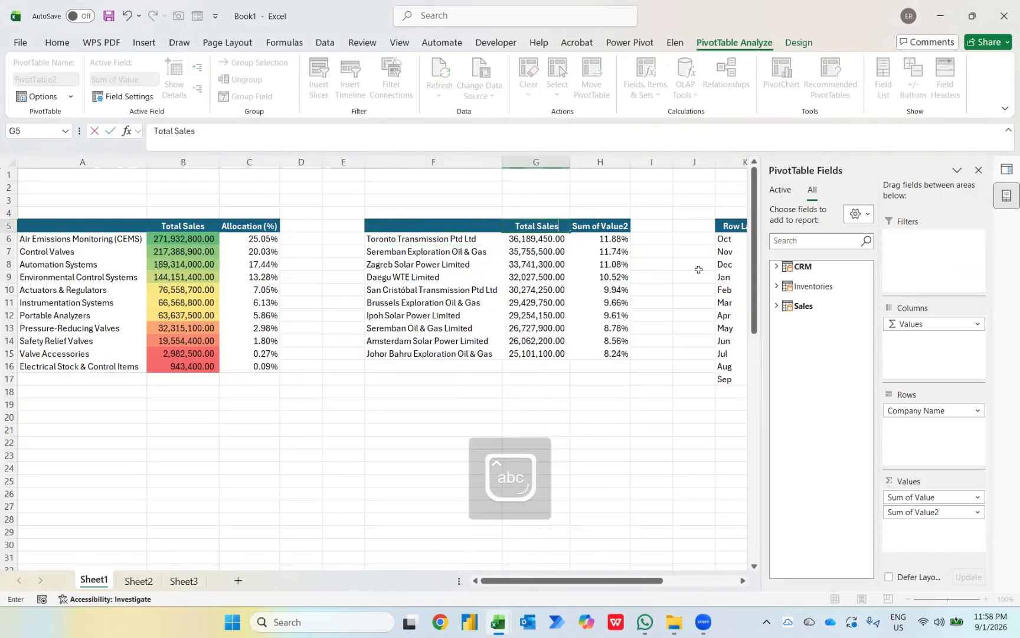
key("Return")
key("Up")
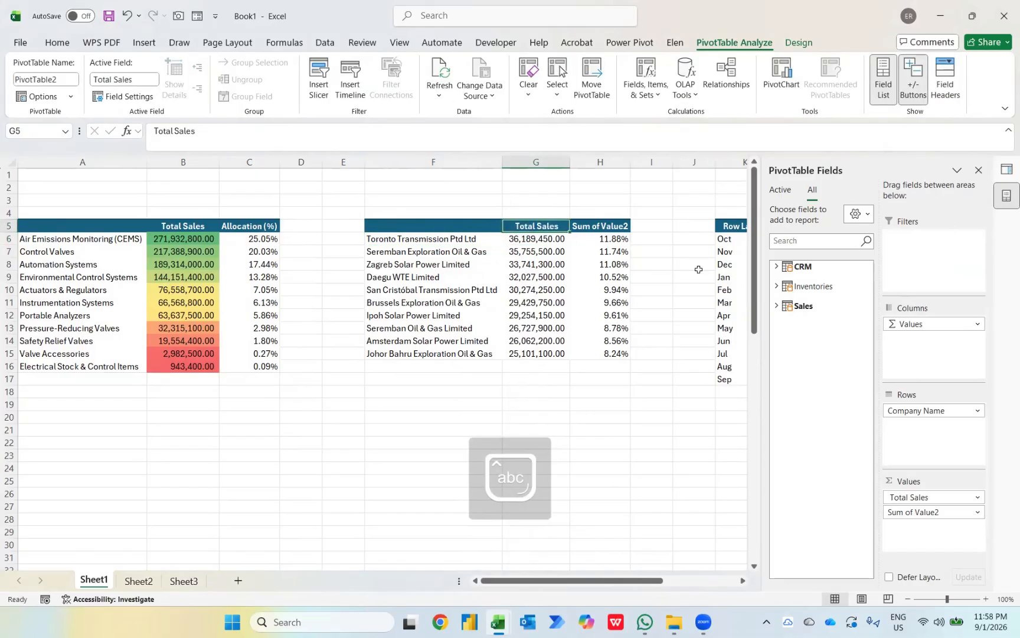
type("Top 10")
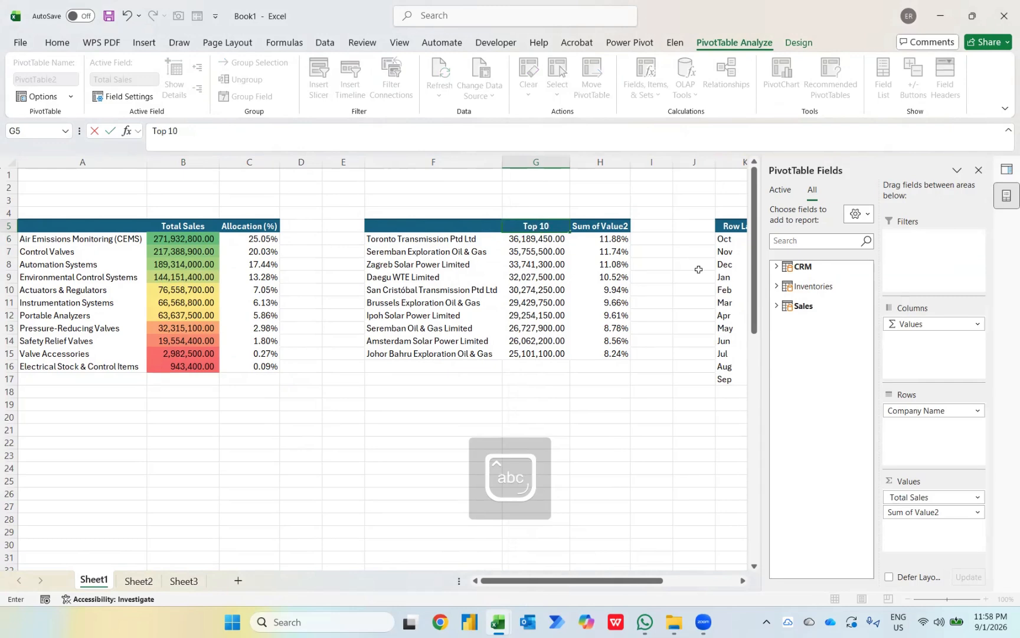
type(" Customers")
key("Return")
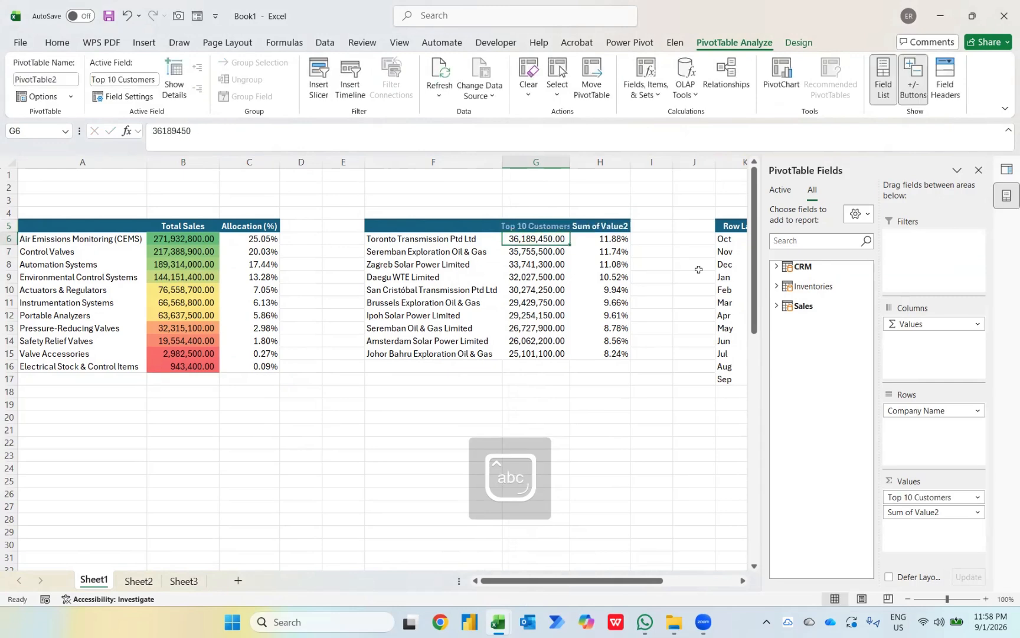
Step: Rename the H5 header to Performance and select its ten values
key("Up")
key("Right")
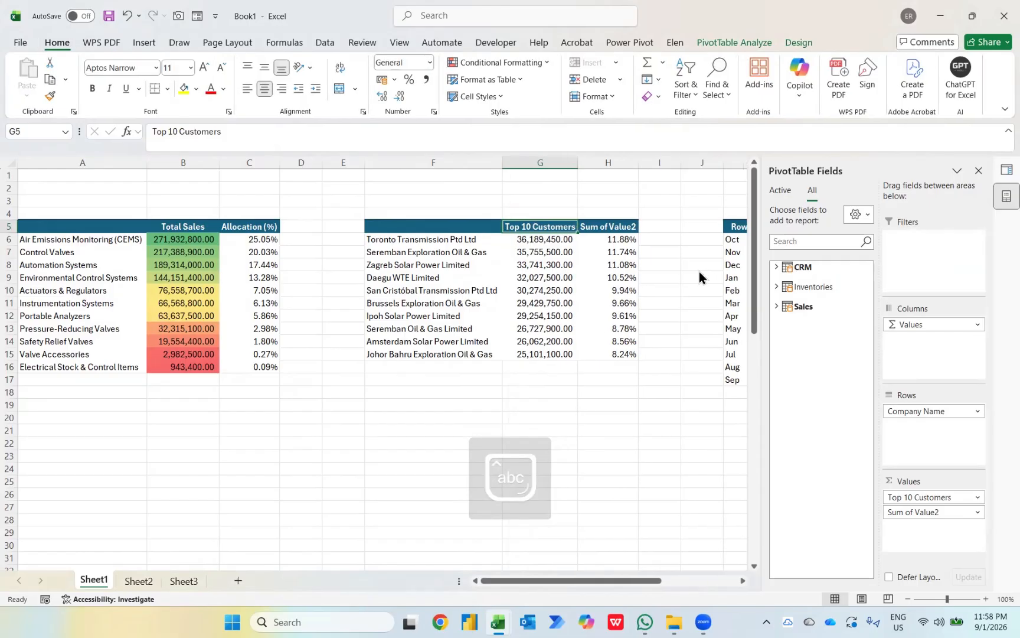
type("Performance")
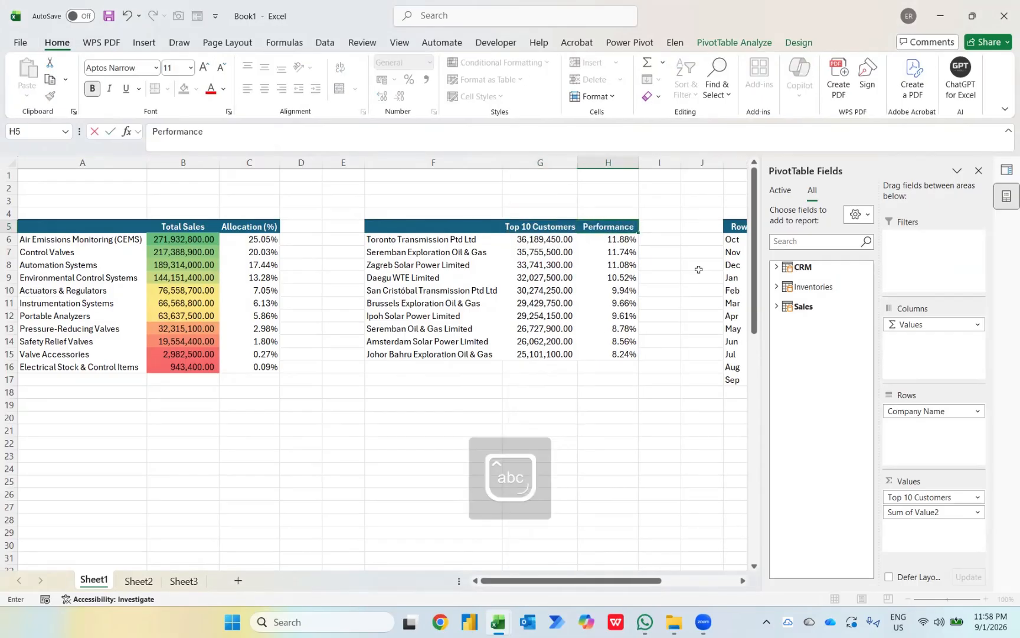
key("Return")
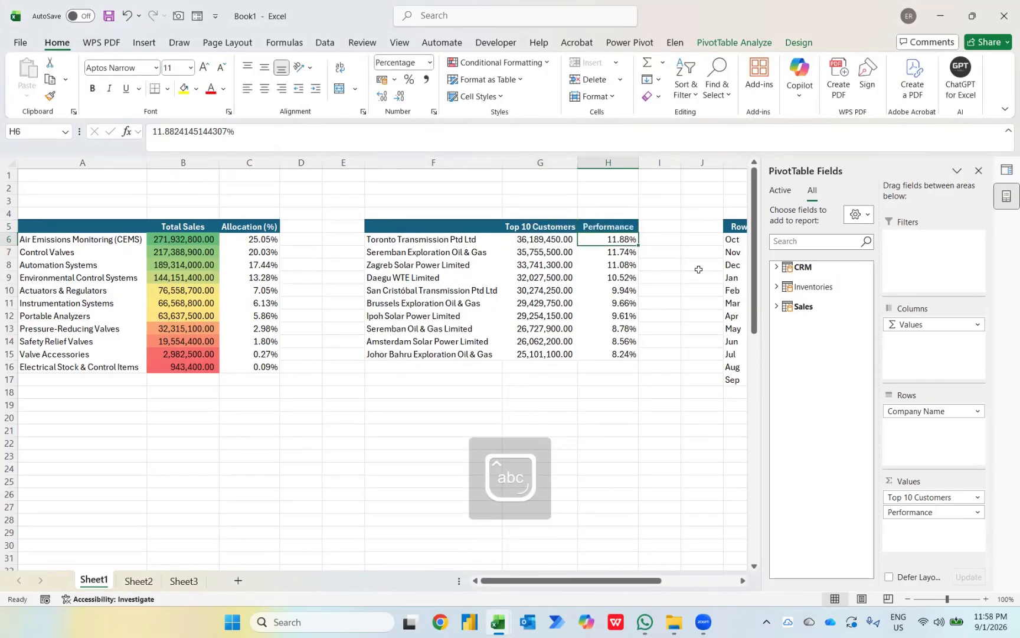
key("ctrl+shift+Down")
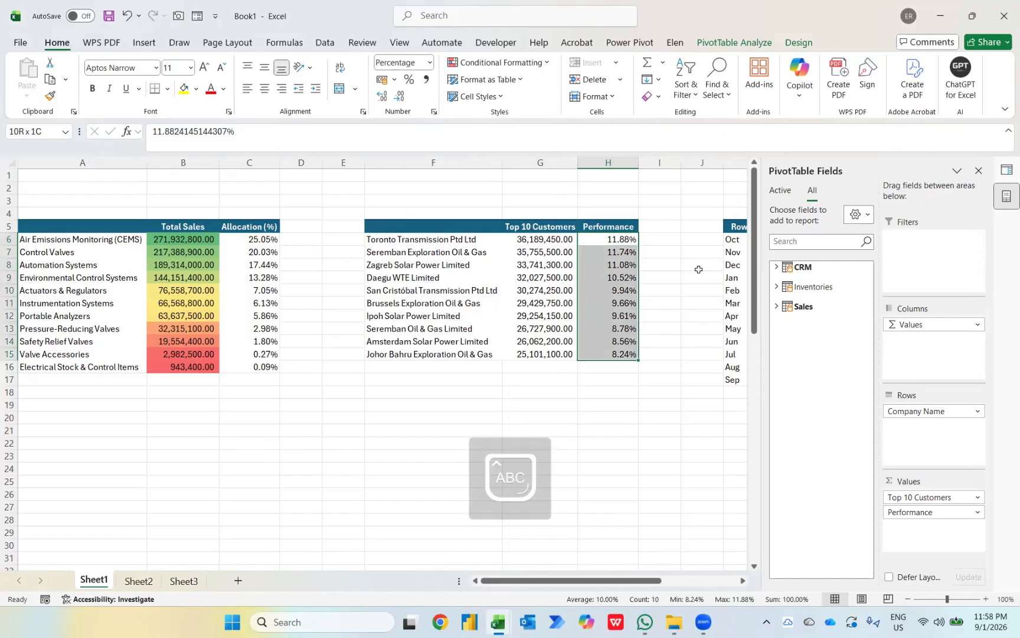
Step: Give all Performance values dark blue, bar-only data bars, then move to the month pivot's M7
left_click(540, 62)
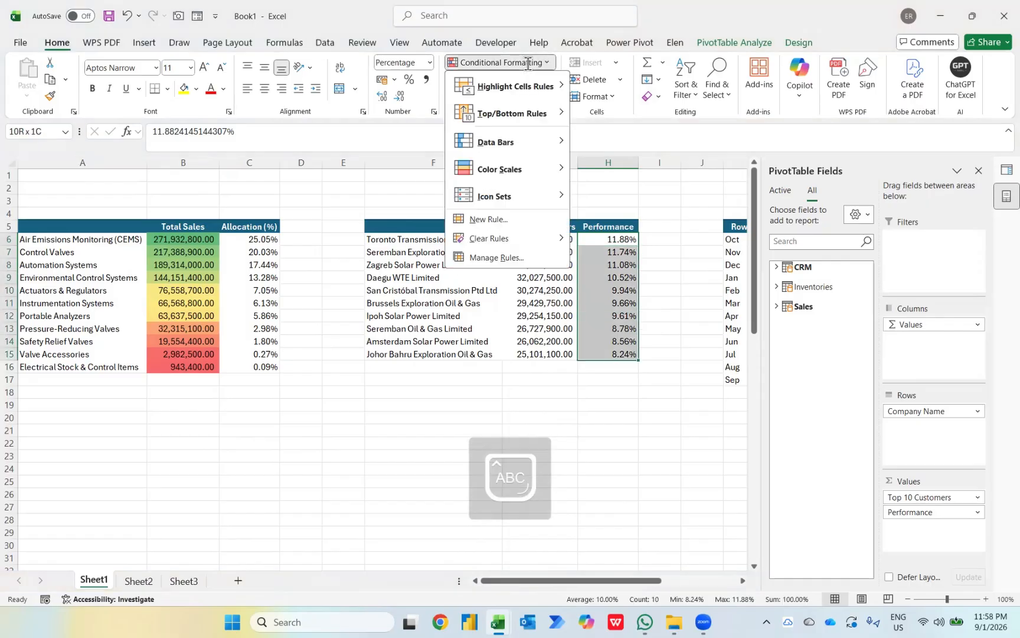
mouse_move(531, 142)
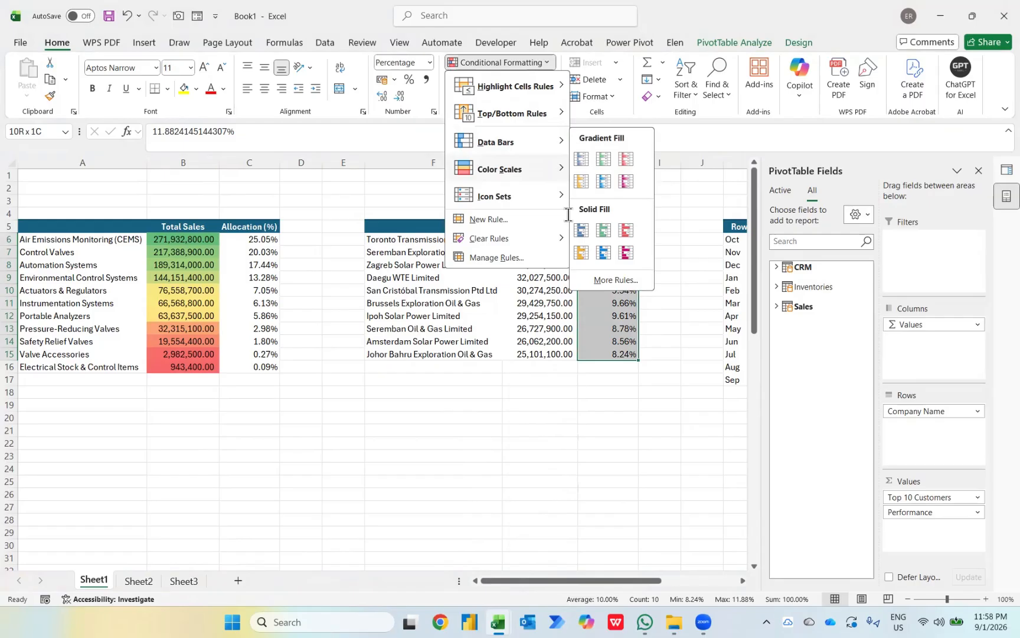
left_click(592, 279)
left_click(157, 206)
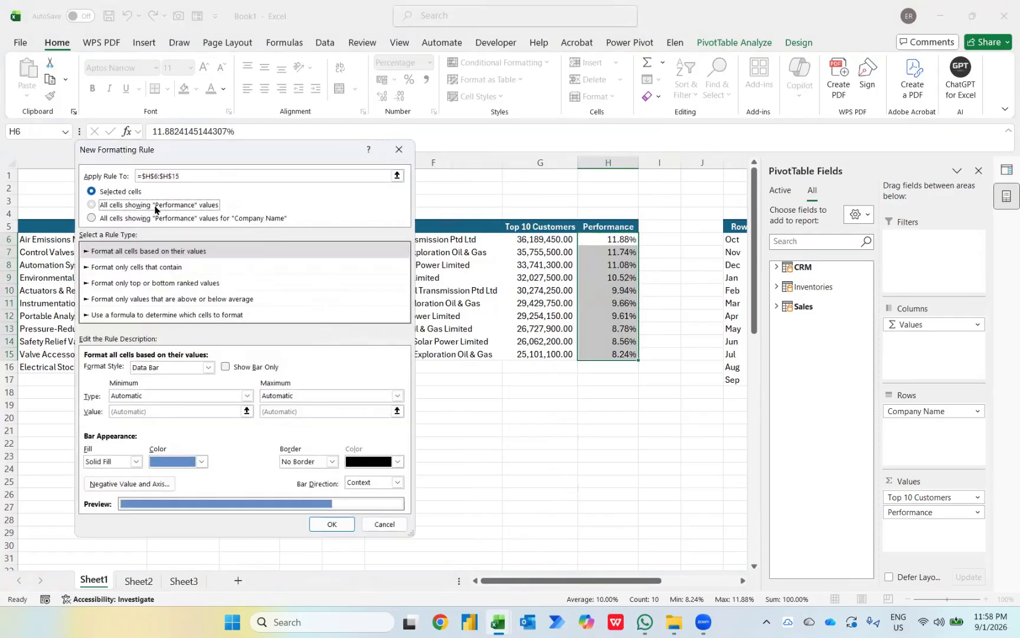
left_click(232, 369)
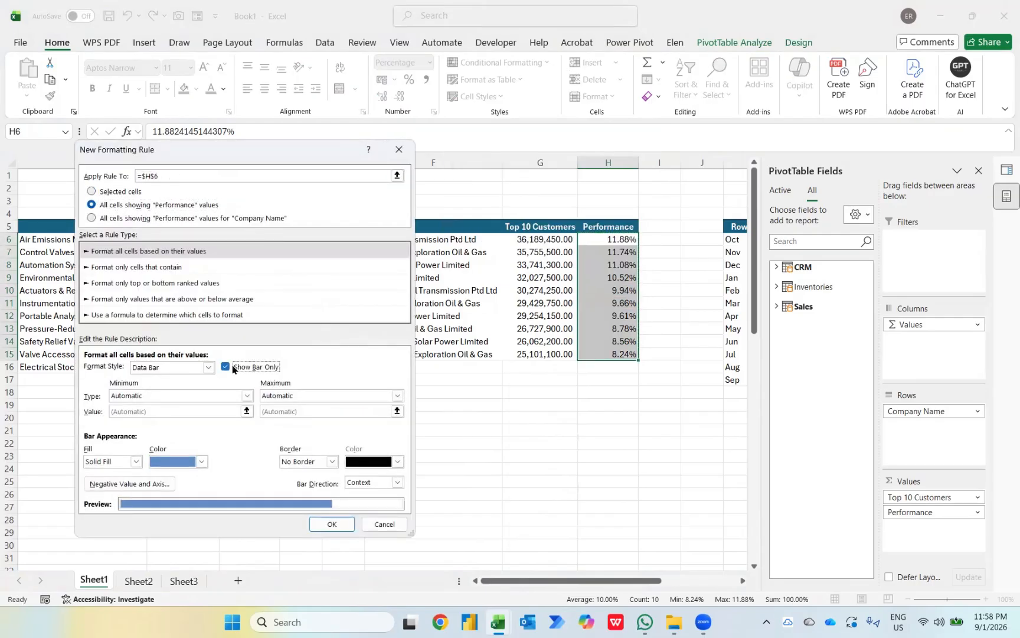
left_click(202, 461)
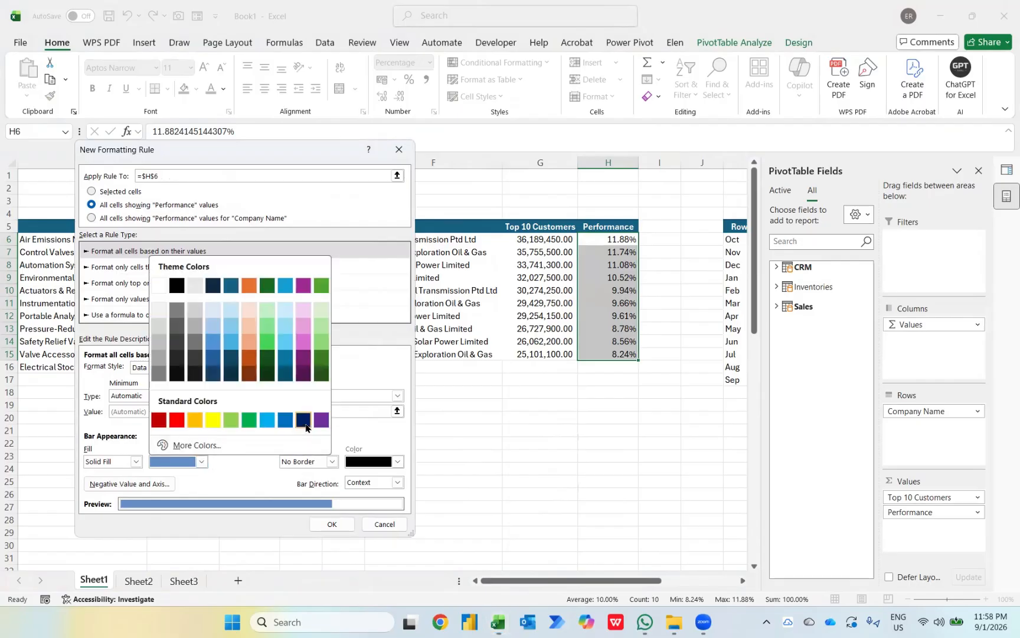
left_click(304, 419)
left_click(331, 524)
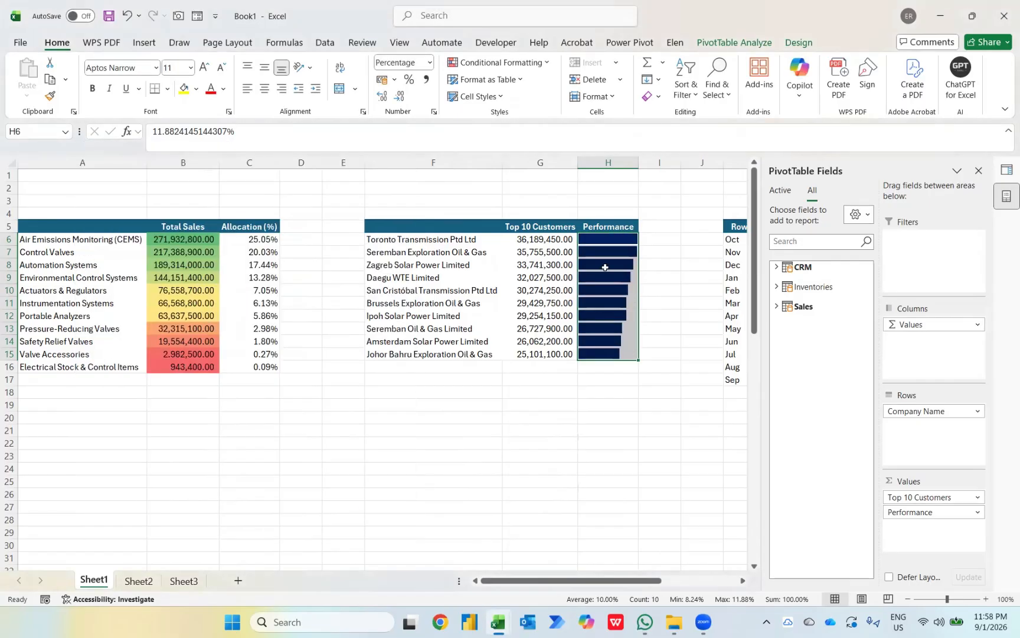
key("Right")
key("Right")
key("Right")
key("Right")
key("Right")
key("Down")
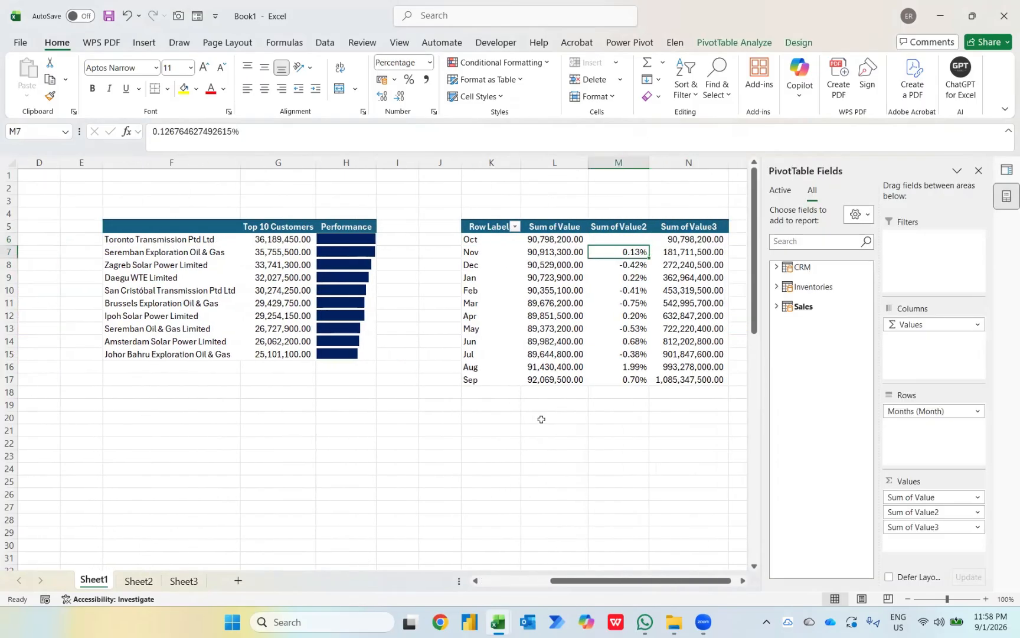
Step: Highlight month-over-month changes less than 0 in M7:M17 with light red fill
key("ctrl+shift+Down")
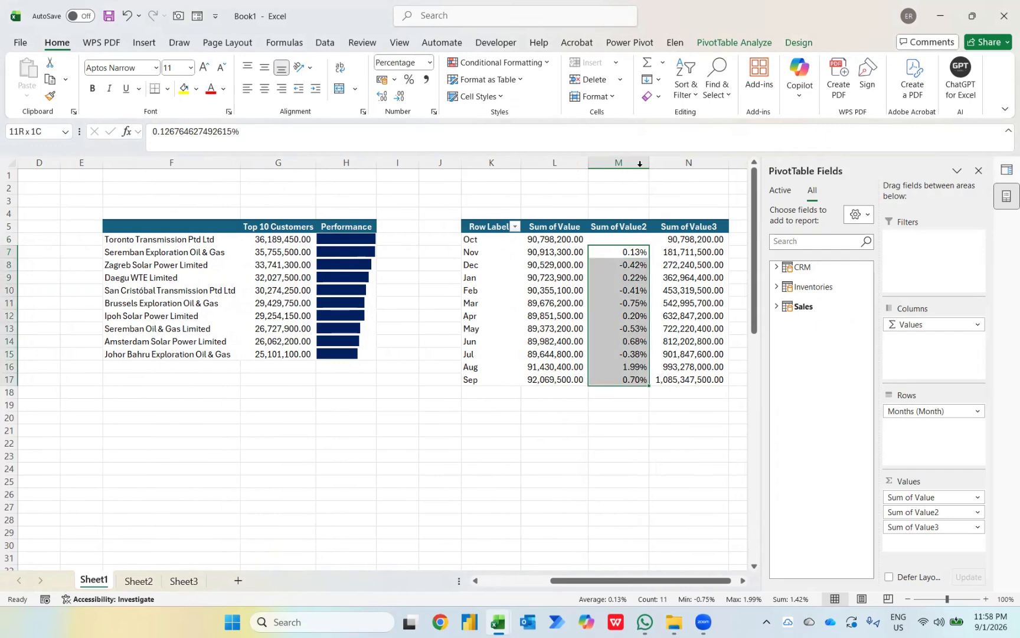
left_click(502, 63)
mouse_move(520, 86)
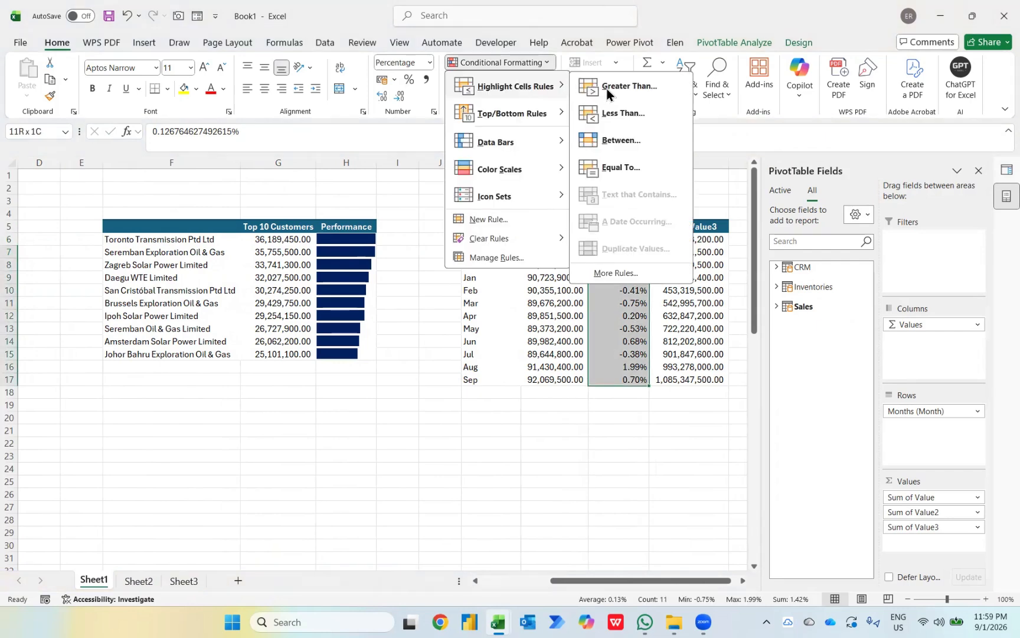
left_click(624, 113)
type("0")
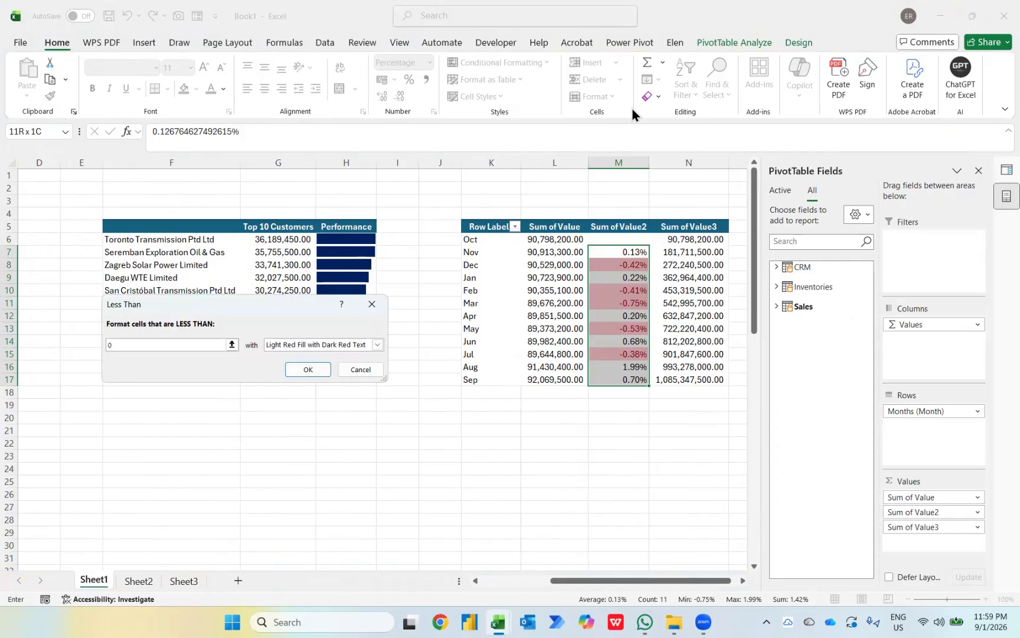
key("Return")
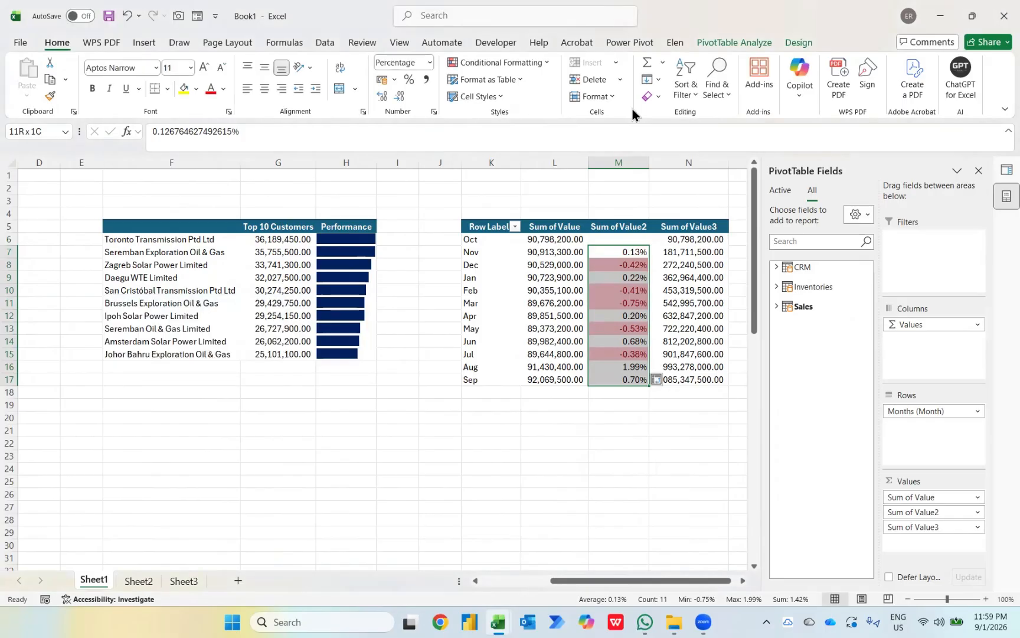
Step: Highlight changes greater than 0 with green fill
left_click(540, 61)
mouse_move(549, 87)
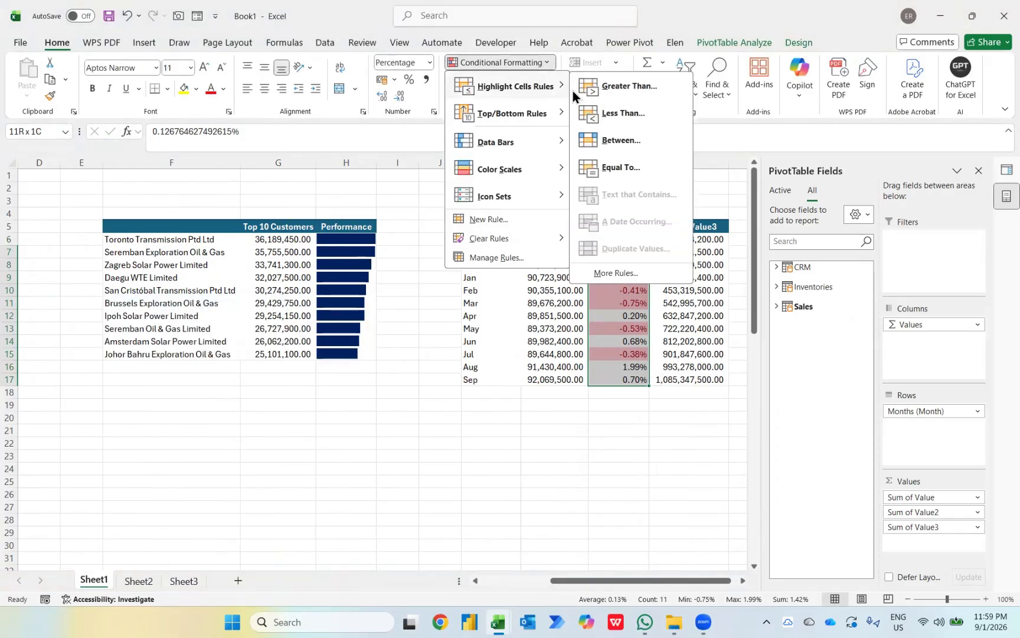
left_click(631, 95)
type("0")
key("Tab")
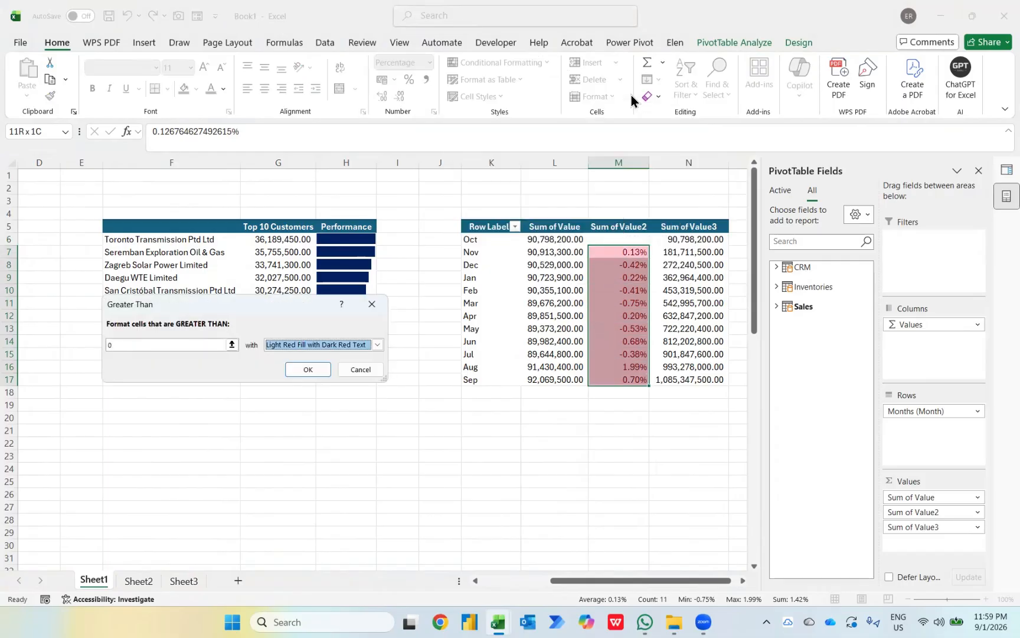
key("Down")
key("Down")
key("Return")
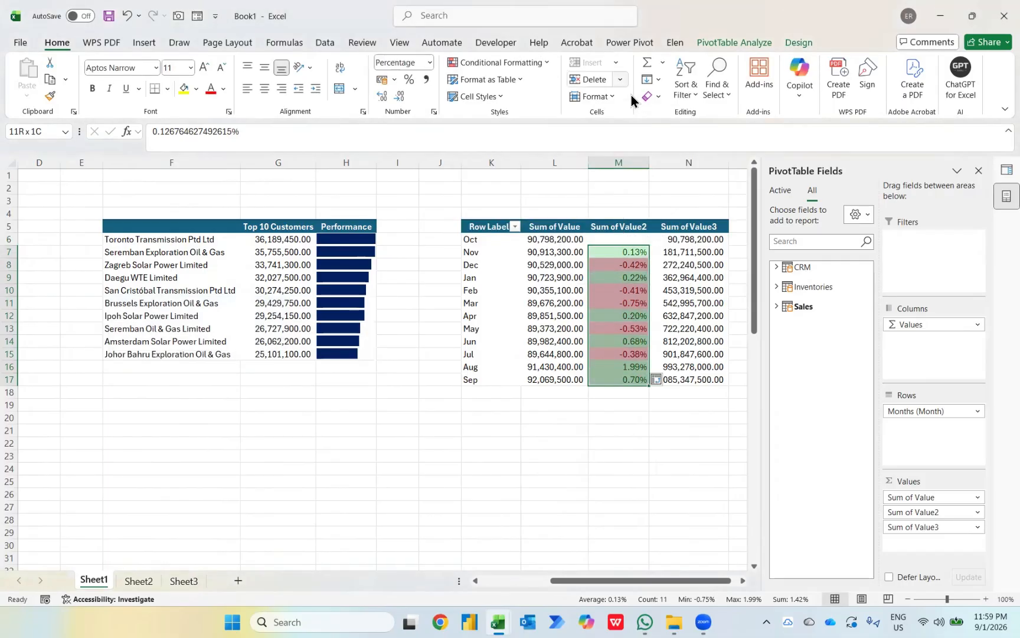
left_click(533, 59)
Step: Start a new Icon Sets rule and show the icon choices for the >= 67 percent tier
mouse_move(533, 204)
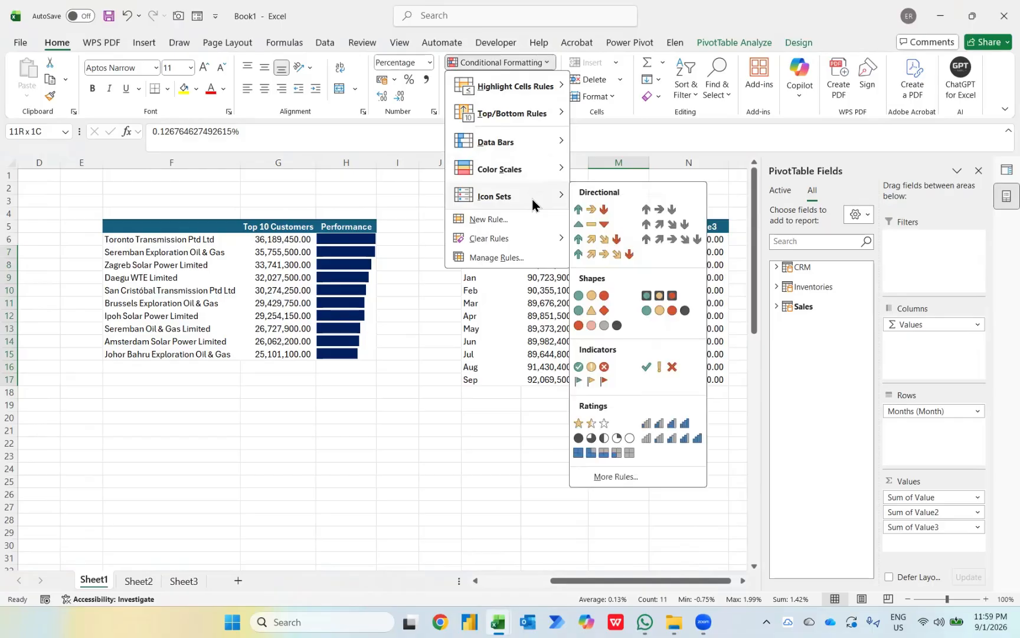
left_click(622, 479)
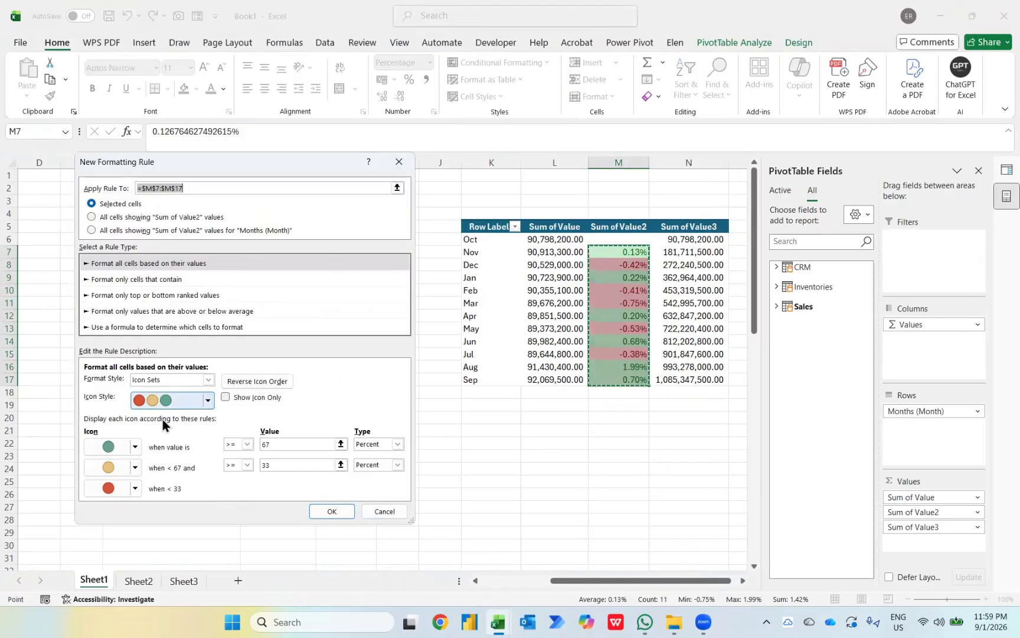
left_click(135, 447)
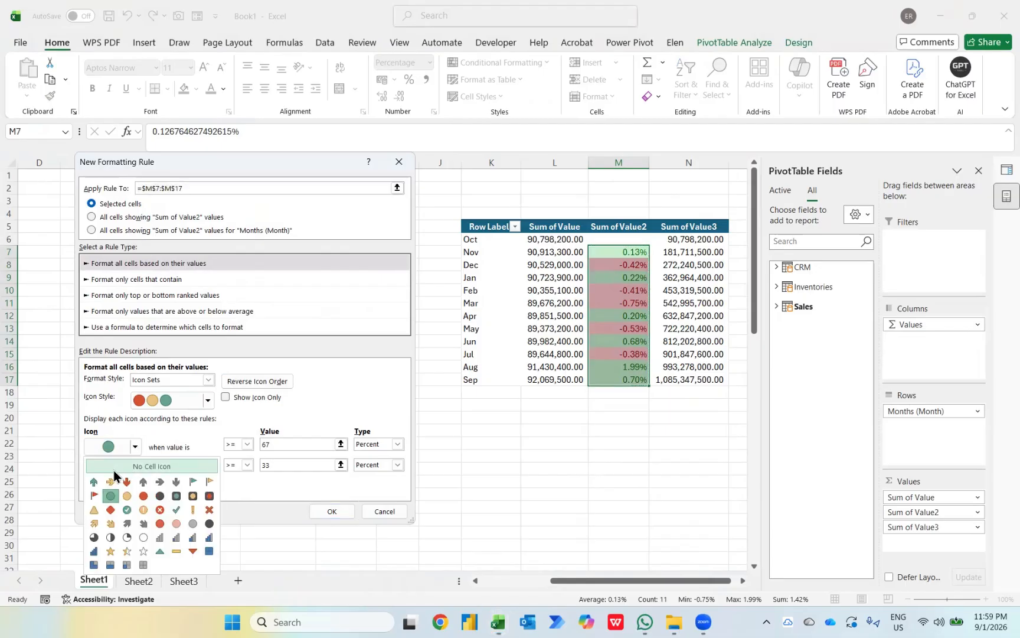